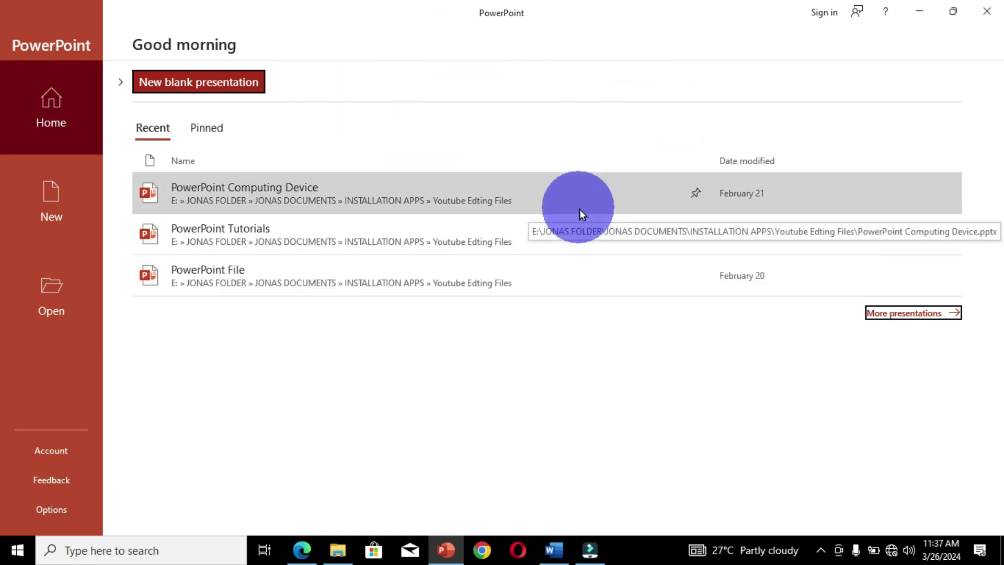
Create a new presentation using Blank Presentation from the New gallery.
{"action": "left_click", "coordinate": [25, 112]}
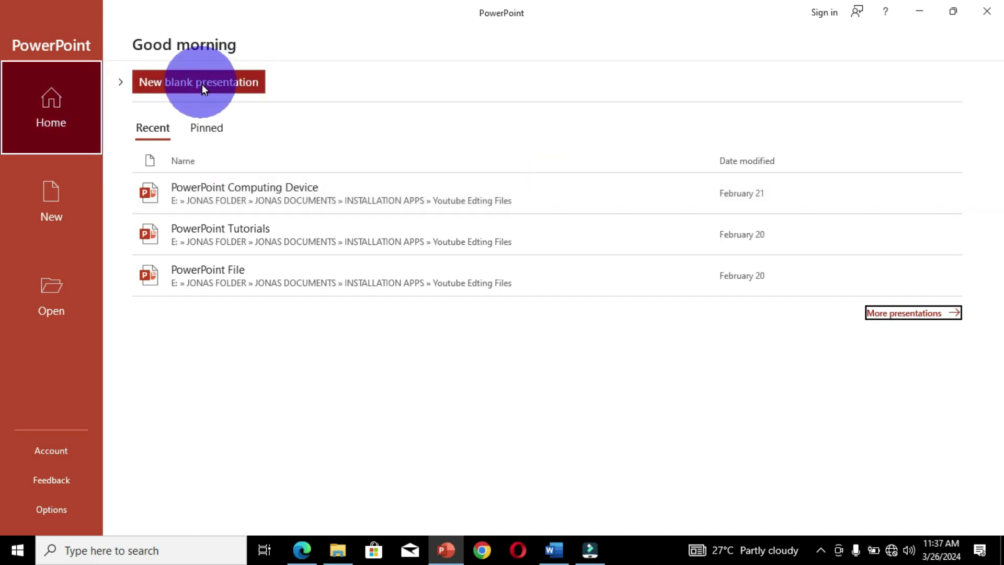
{"action": "left_click", "coordinate": [74, 216]}
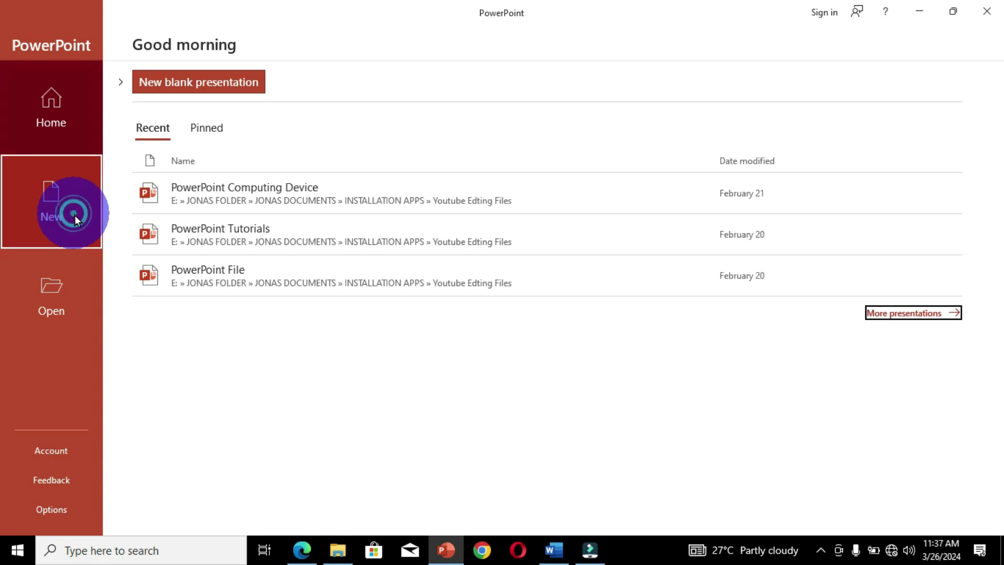
{"action": "left_click", "coordinate": [194, 130]}
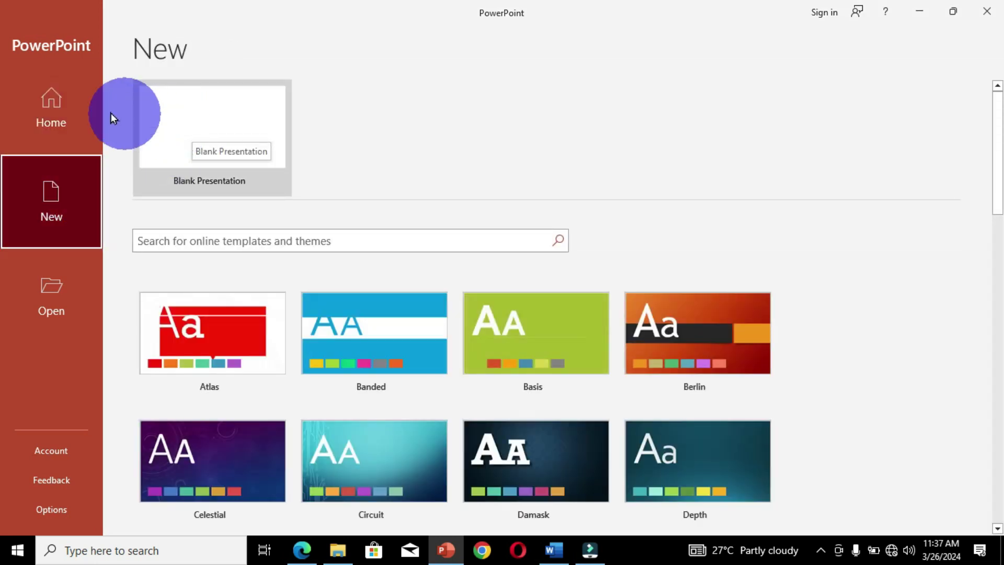
{"action": "left_click", "coordinate": [55, 103]}
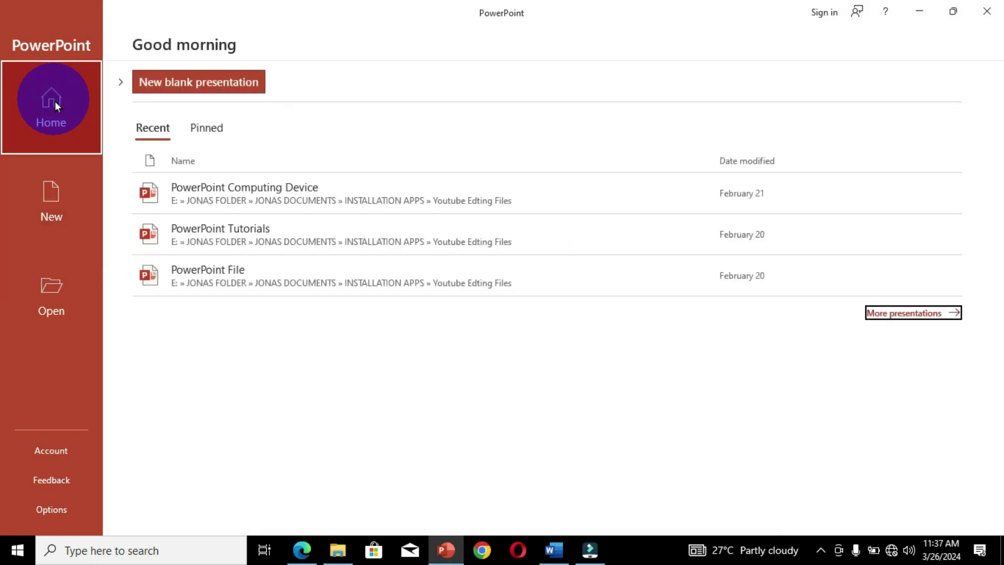
{"action": "left_click", "coordinate": [35, 101]}
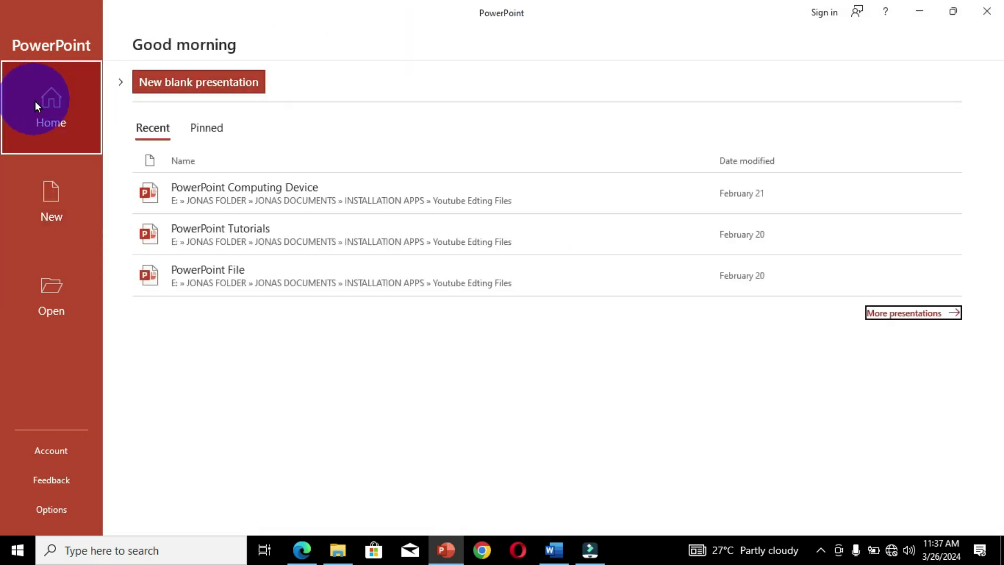
{"action": "left_click", "coordinate": [122, 87]}
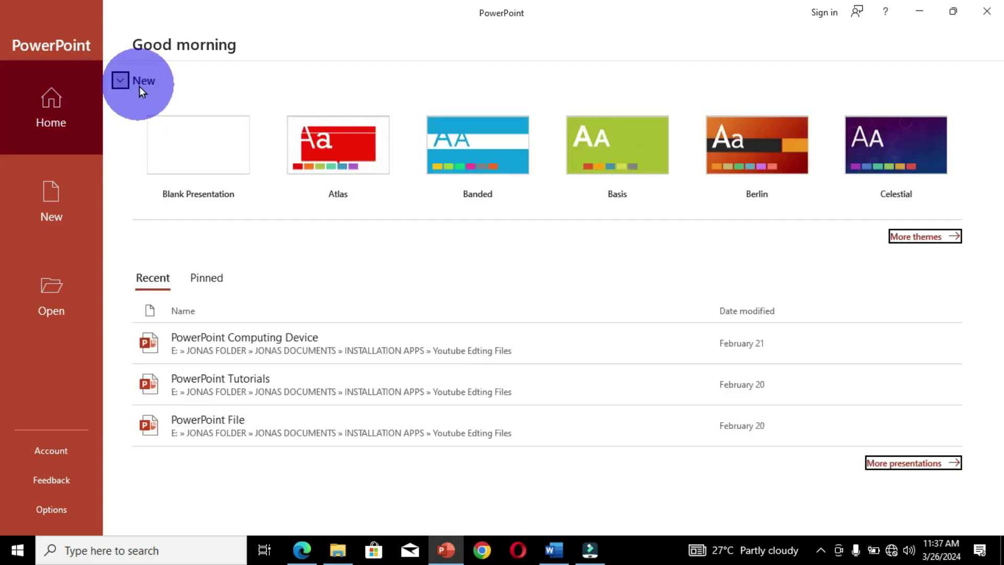
{"action": "left_click", "coordinate": [498, 139]}
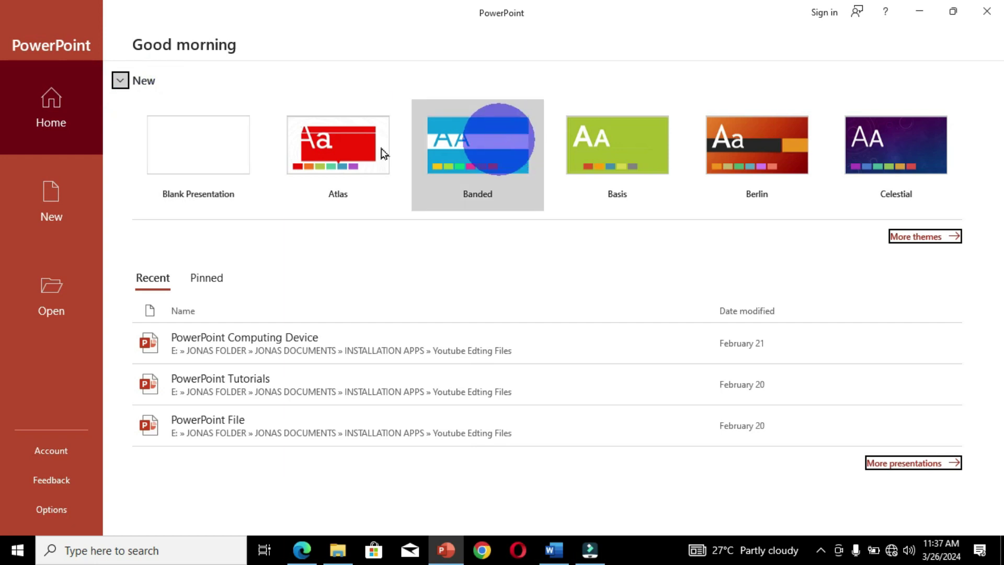
{"action": "left_click", "coordinate": [232, 153]}
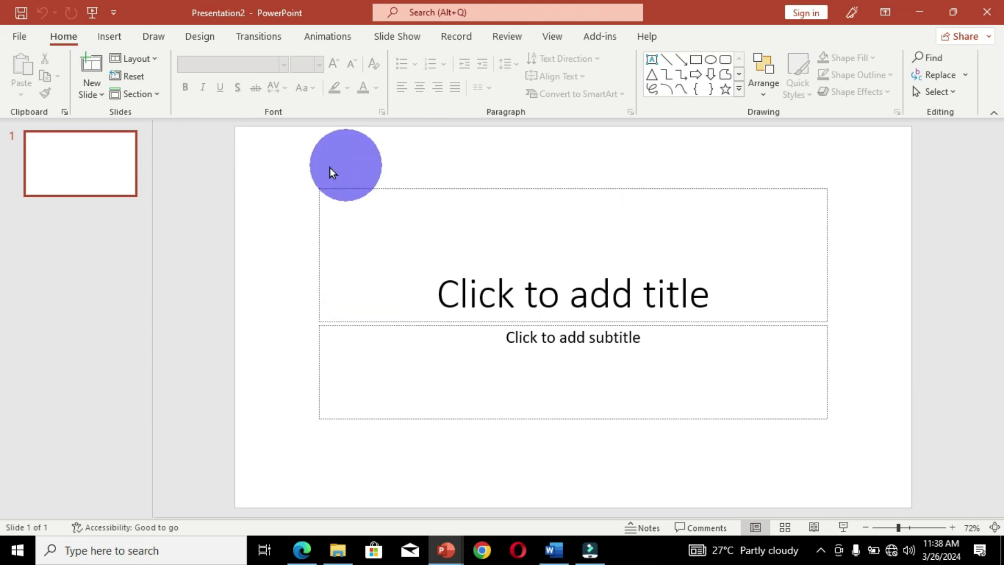
Change slide 1's layout to Blank using its thumbnail's Layout menu.
{"action": "right_click", "coordinate": [268, 161]}
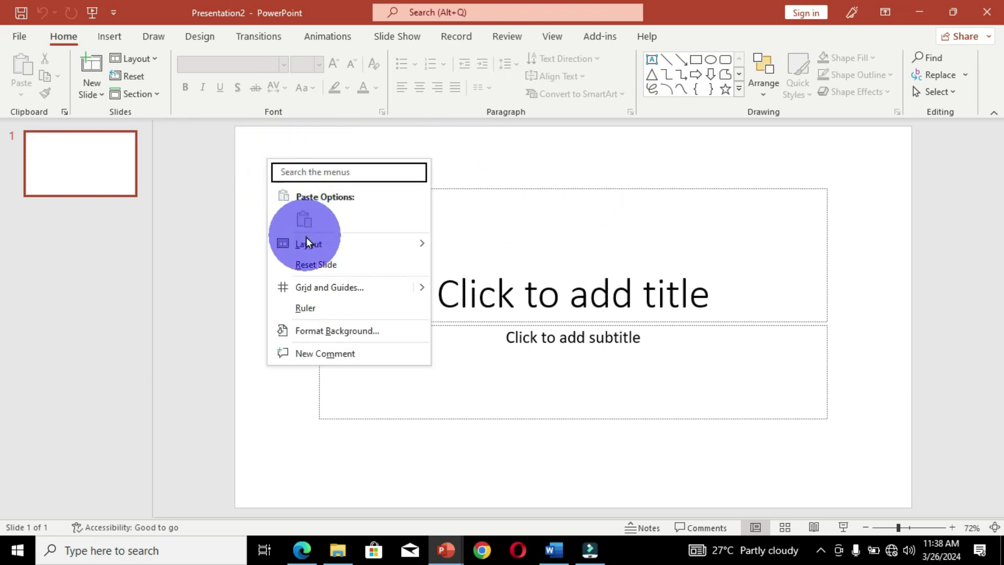
{"action": "mouse_move", "coordinate": [349, 247]}
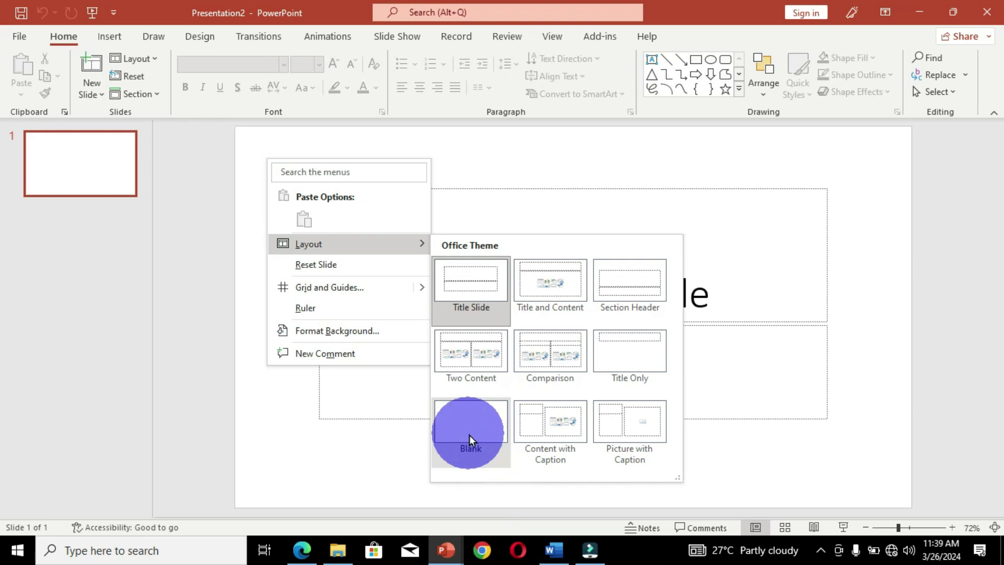
{"action": "left_click", "coordinate": [66, 170]}
{"action": "right_click", "coordinate": [66, 170]}
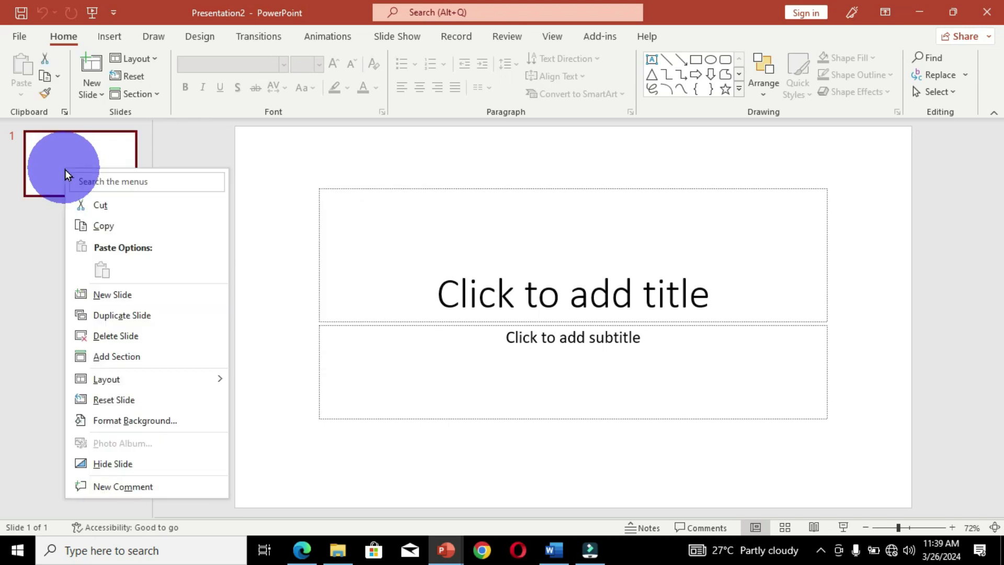
{"action": "mouse_move", "coordinate": [145, 381]}
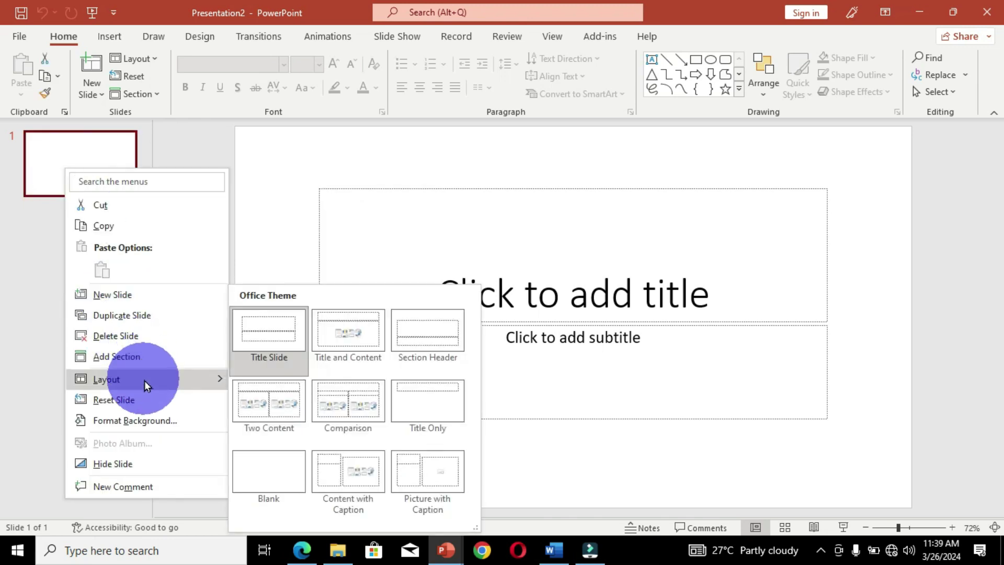
{"action": "left_click", "coordinate": [257, 475]}
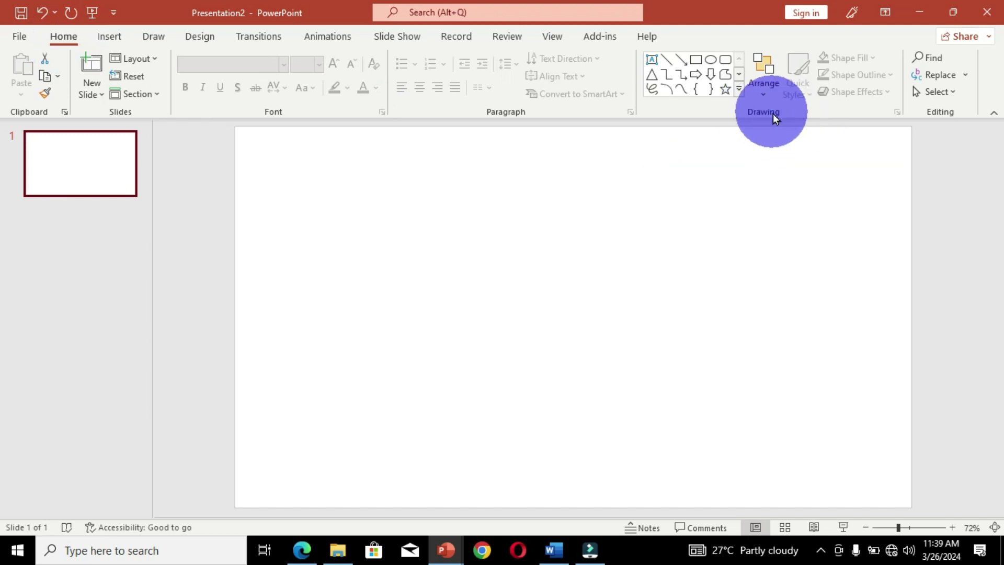
Insert a text box, paste 'WHAT IS YOUR BEST FRUITS' into it, and select the text.
{"action": "left_click", "coordinate": [652, 59]}
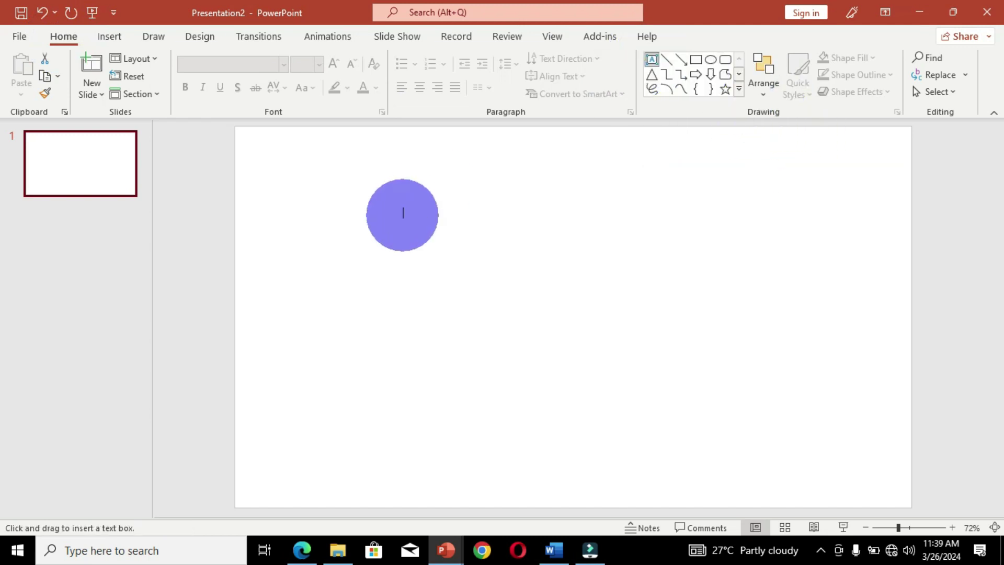
{"action": "left_click", "coordinate": [449, 193]}
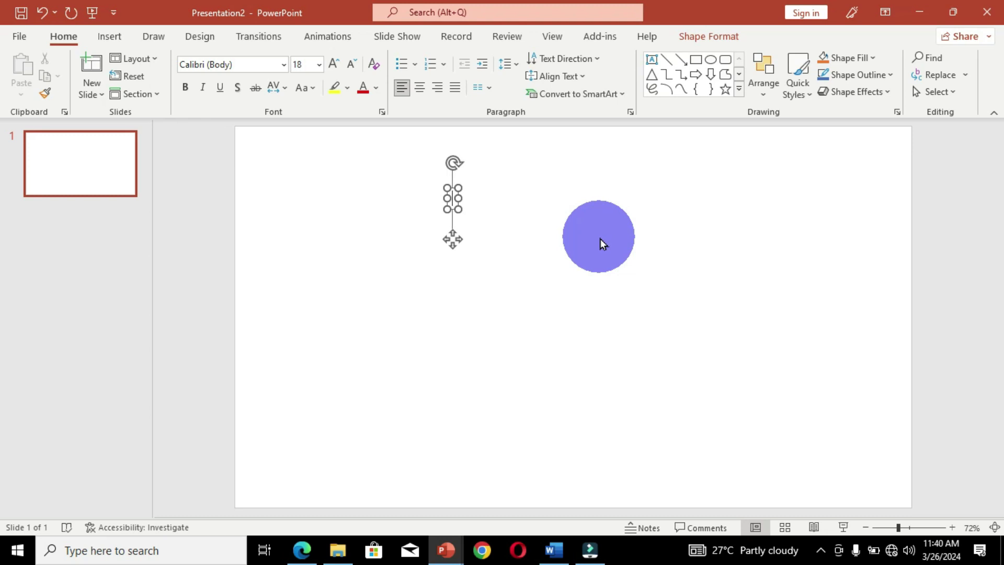
{"action": "type", "text": "WHAT IS YOUR BEST FRUITS"}
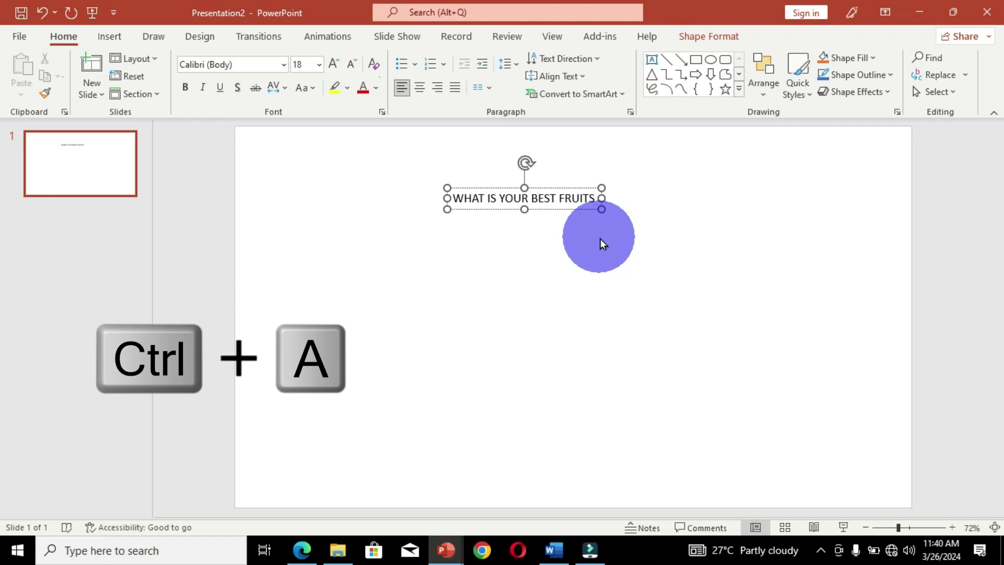
{"action": "key", "text": "ctrl+a"}
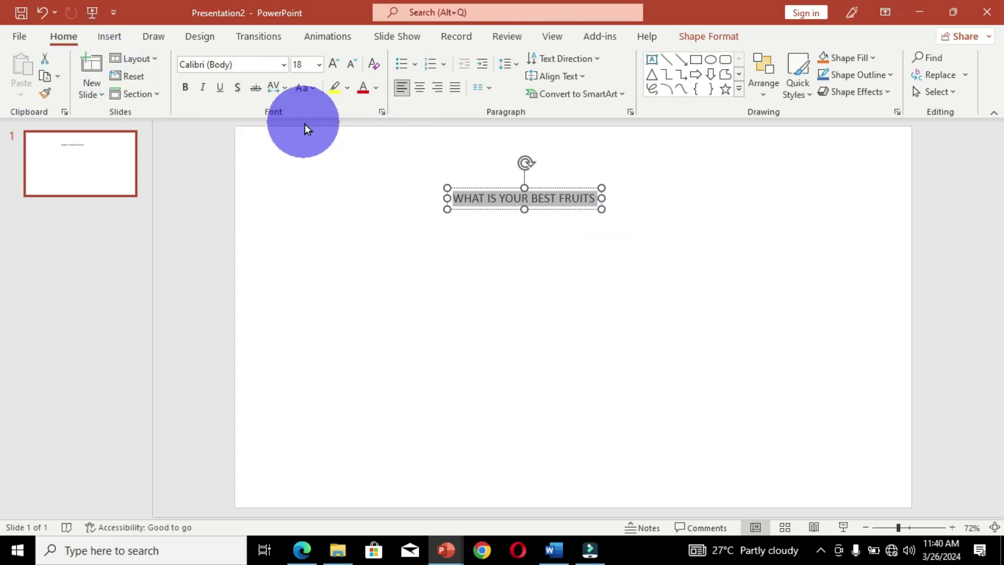
Format the title text as bold Arial Narrow at 40 pt.
{"action": "left_click", "coordinate": [287, 68]}
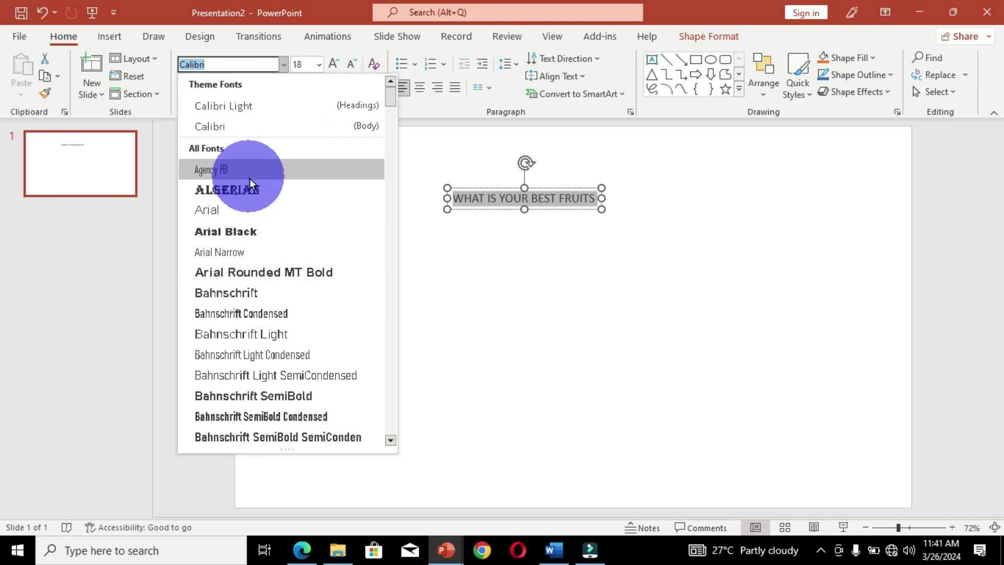
{"action": "left_click", "coordinate": [227, 251]}
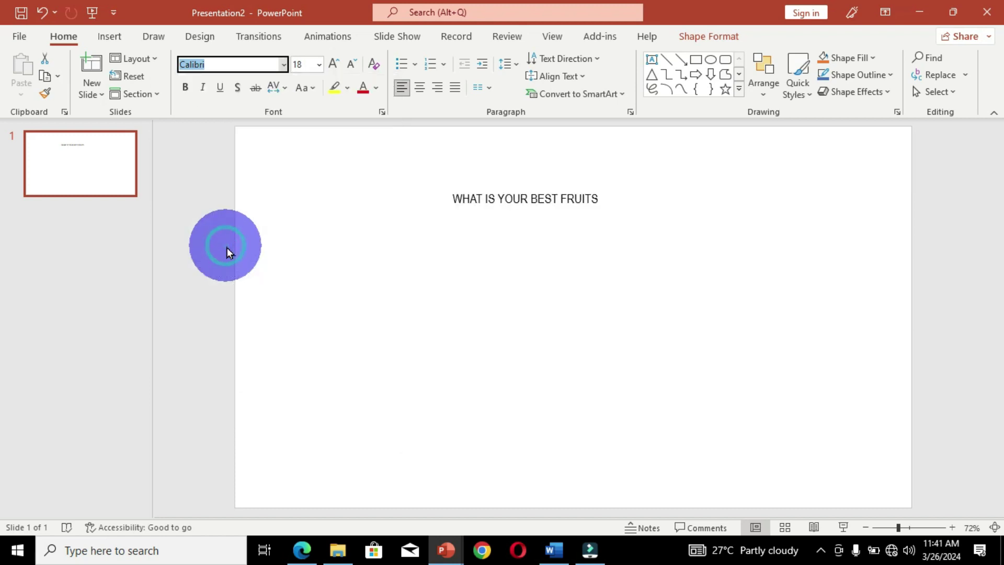
{"action": "left_click", "coordinate": [185, 88]}
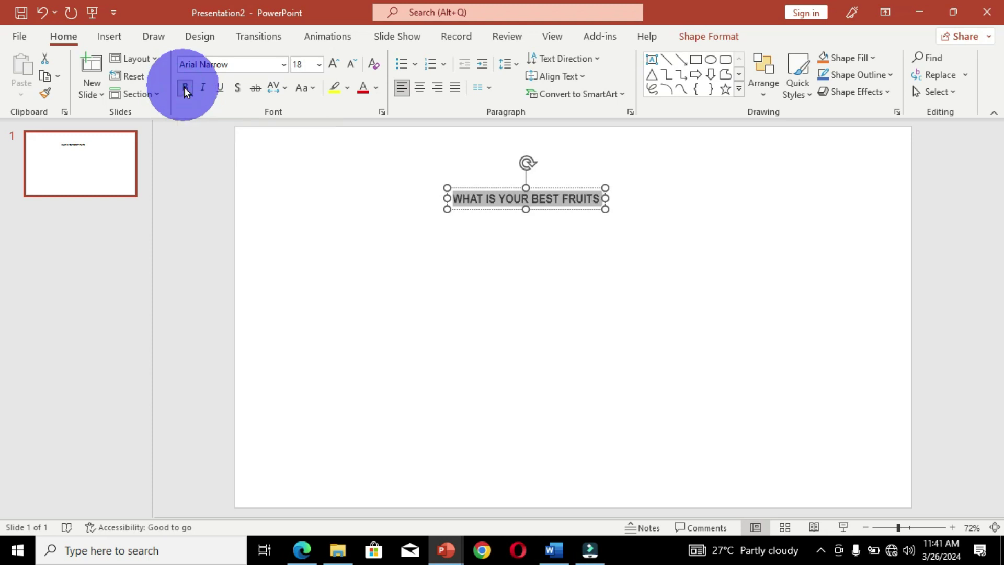
{"action": "left_click", "coordinate": [319, 71]}
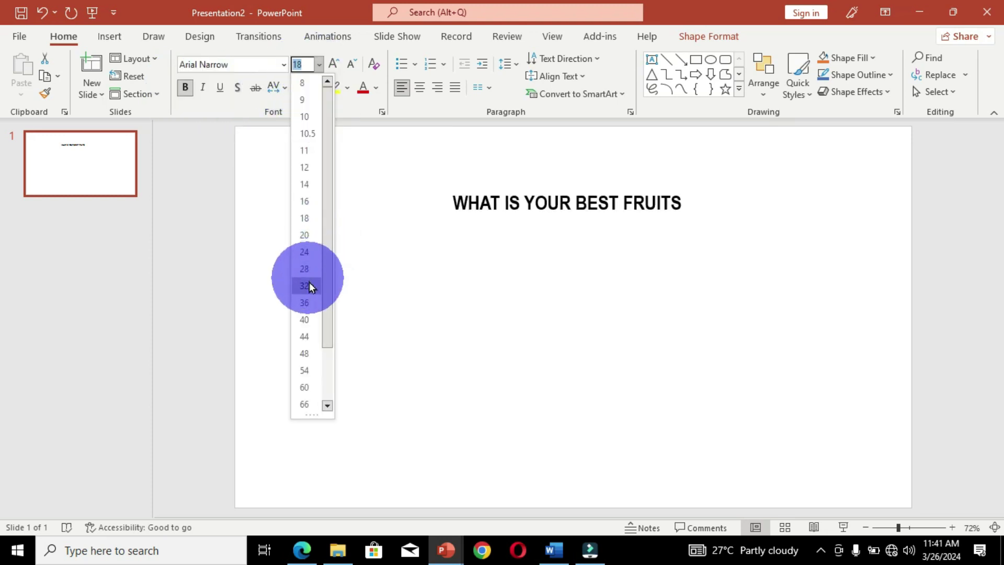
{"action": "left_click", "coordinate": [306, 320]}
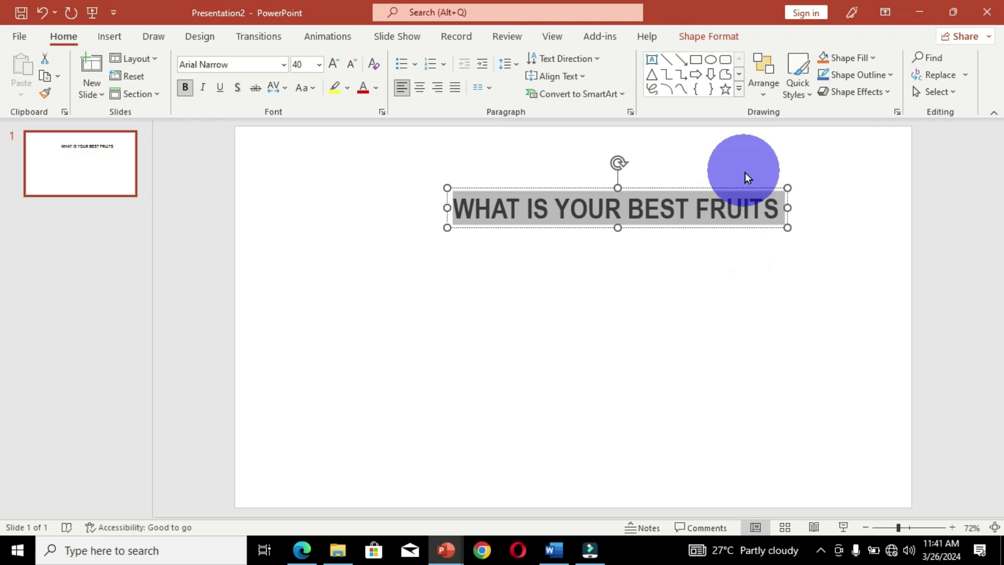
{"action": "left_click", "coordinate": [694, 188]}
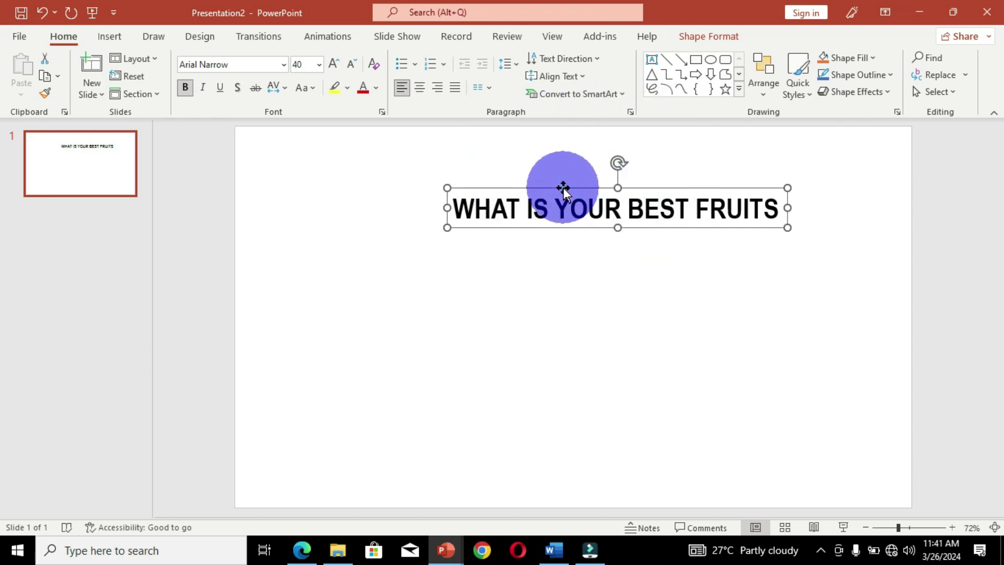
Align the title box to the slide's top edge and centre it horizontally.
{"action": "left_click", "coordinate": [691, 34]}
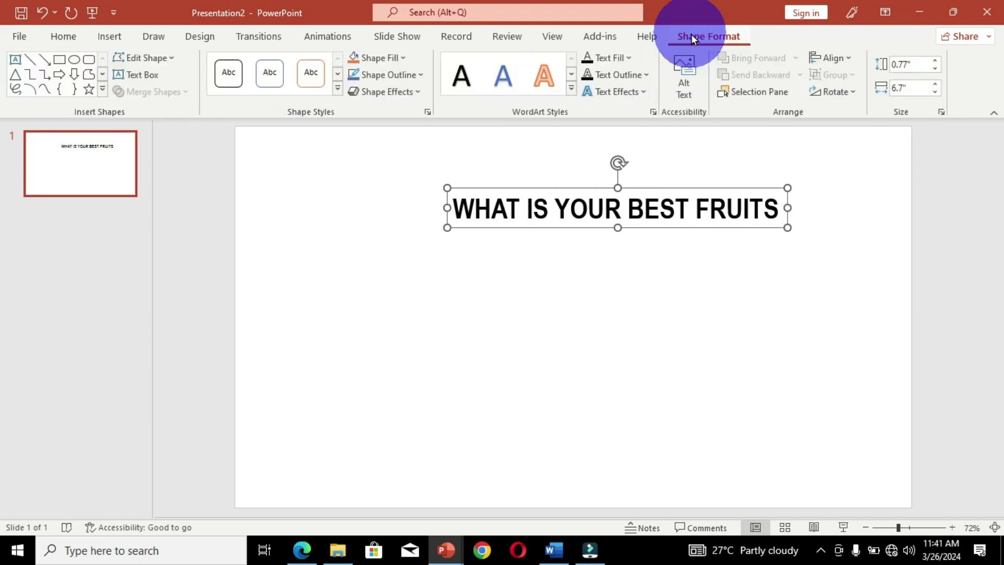
{"action": "left_click", "coordinate": [851, 55]}
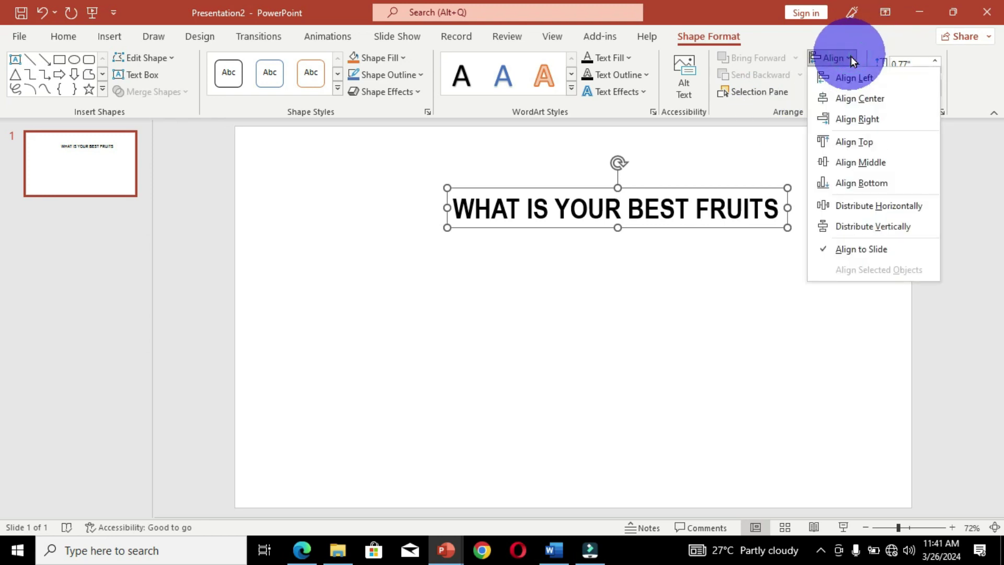
{"action": "left_click", "coordinate": [845, 144]}
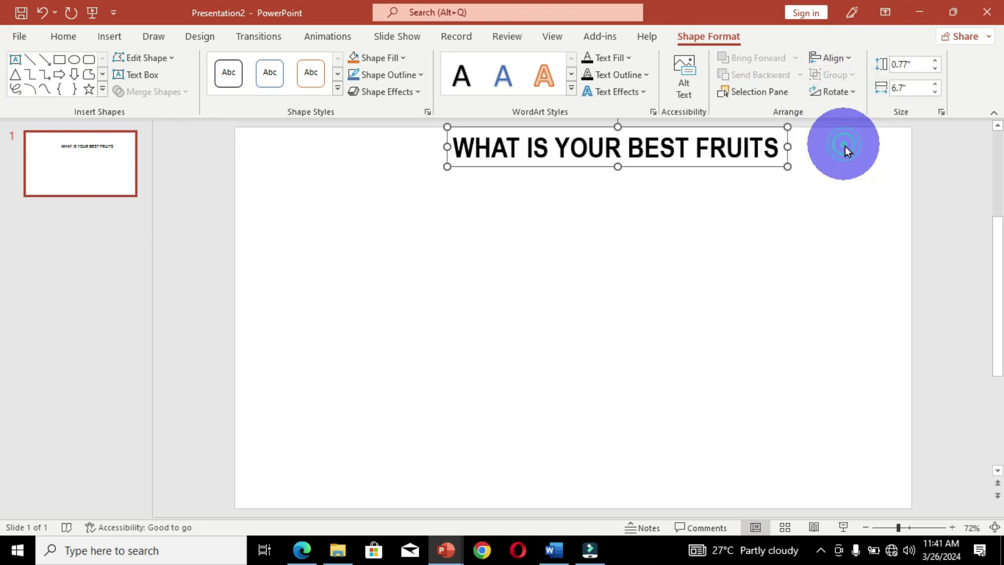
{"action": "left_click", "coordinate": [842, 64]}
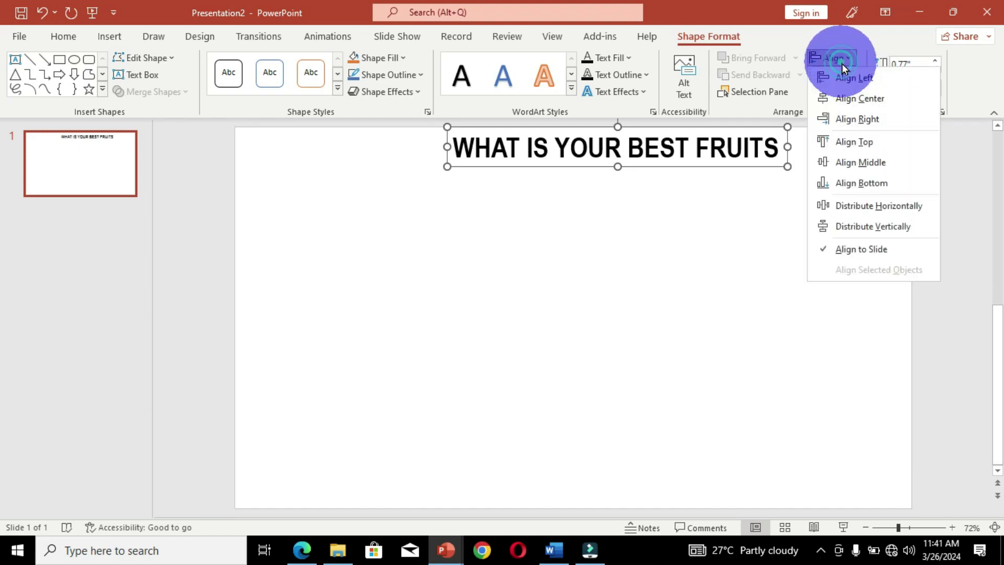
{"action": "left_click", "coordinate": [855, 98]}
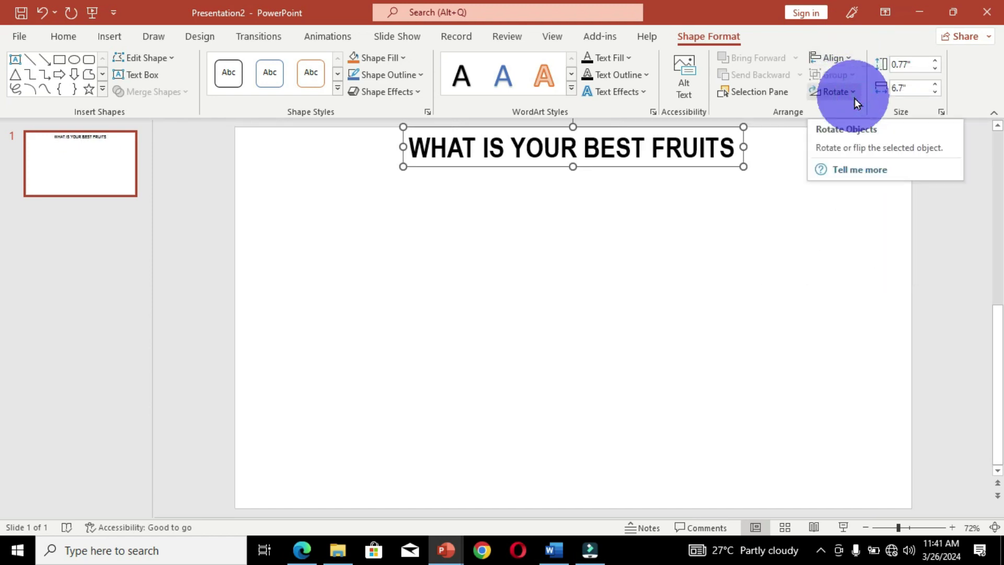
{"action": "left_click", "coordinate": [692, 242]}
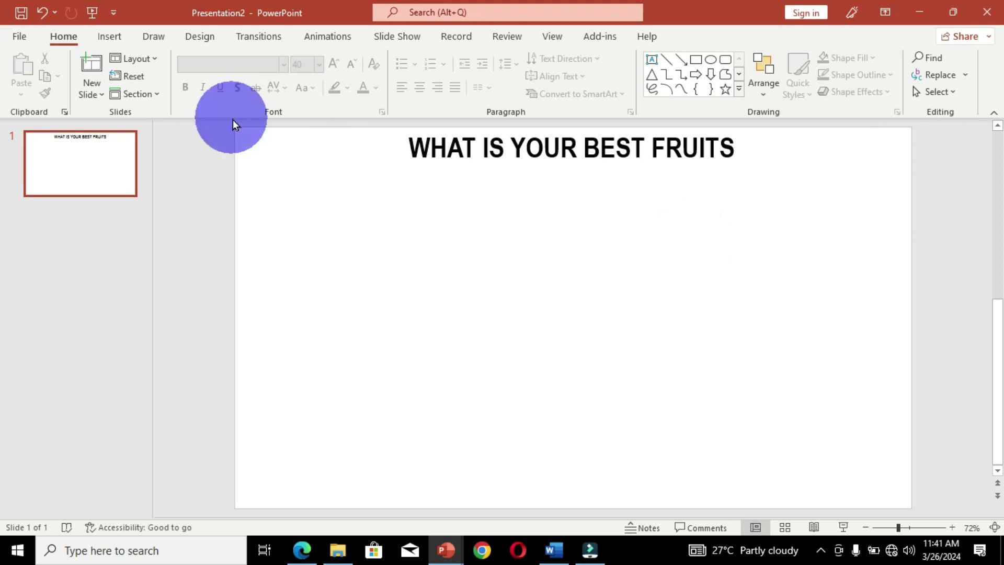
Start inserting a picture from This Device via Insert > Pictures.
{"action": "left_click", "coordinate": [109, 36]}
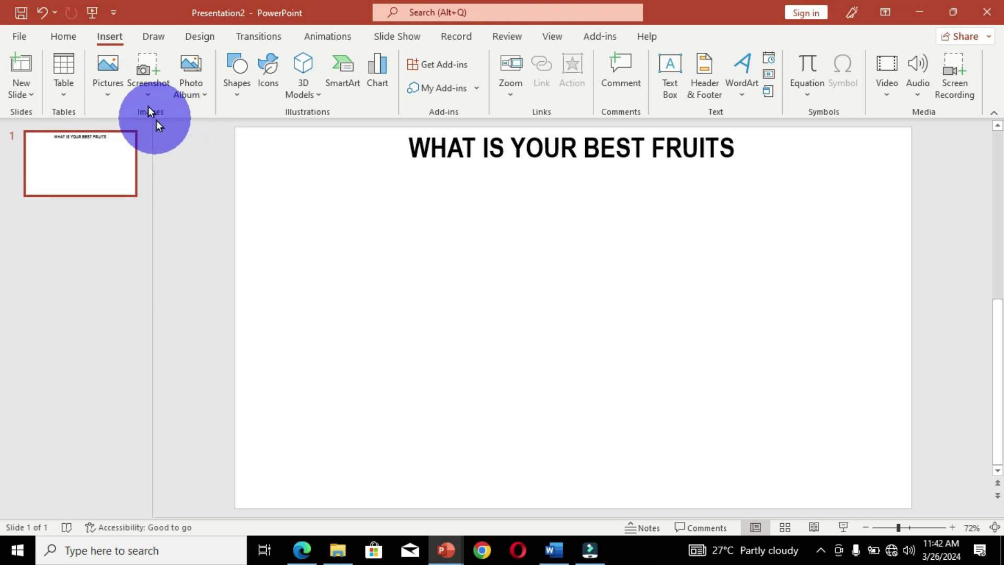
{"action": "left_click", "coordinate": [111, 78]}
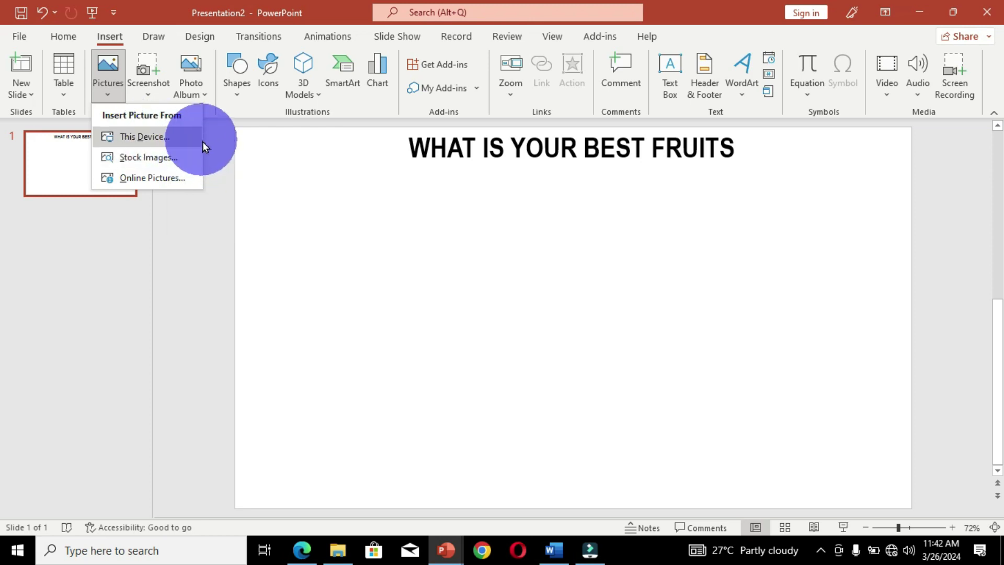
{"action": "left_click", "coordinate": [154, 139]}
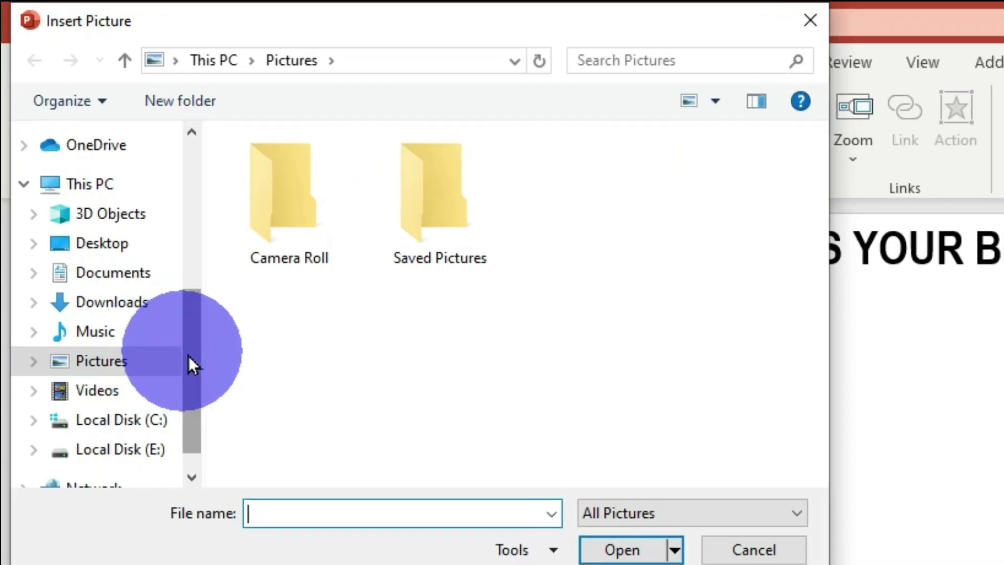
Browse Local Disk (E:) to the Pre School Pictures folder and show files as Large icons.
{"action": "scroll", "coordinate": [113, 220], "scroll_direction": "down", "scroll_amount": 1}
{"action": "left_click", "coordinate": [77, 247]}
{"action": "double_click", "coordinate": [343, 172]}
{"action": "double_click", "coordinate": [314, 298]}
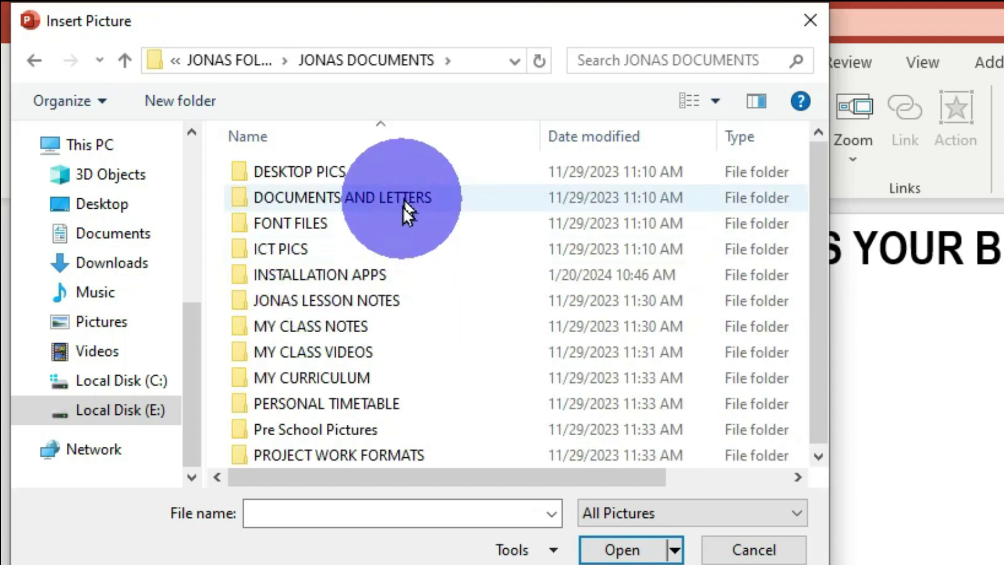
{"action": "double_click", "coordinate": [336, 430]}
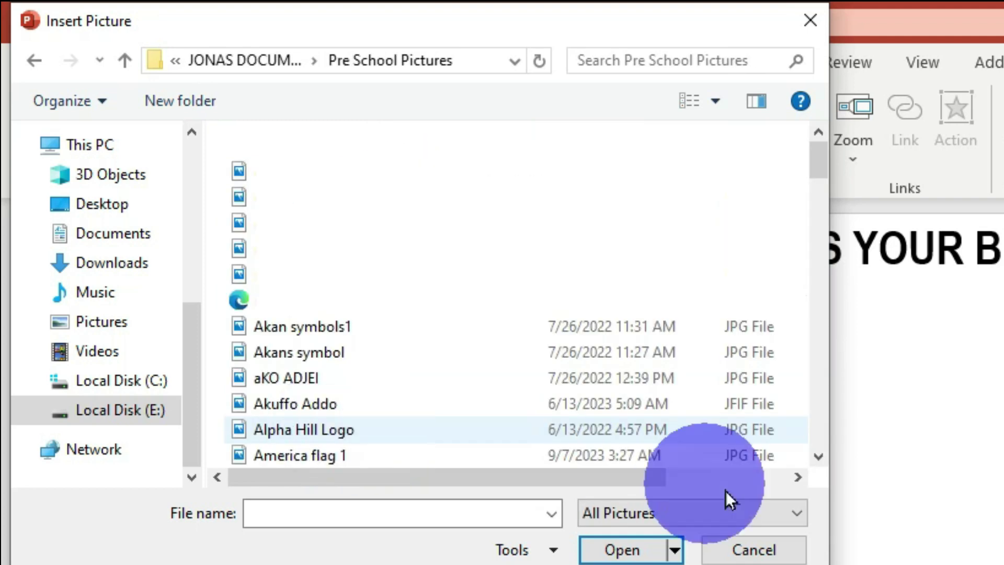
{"action": "left_click", "coordinate": [716, 100]}
{"action": "left_click", "coordinate": [770, 99]}
{"action": "scroll", "coordinate": [813, 152], "scroll_direction": "down", "scroll_amount": 5}
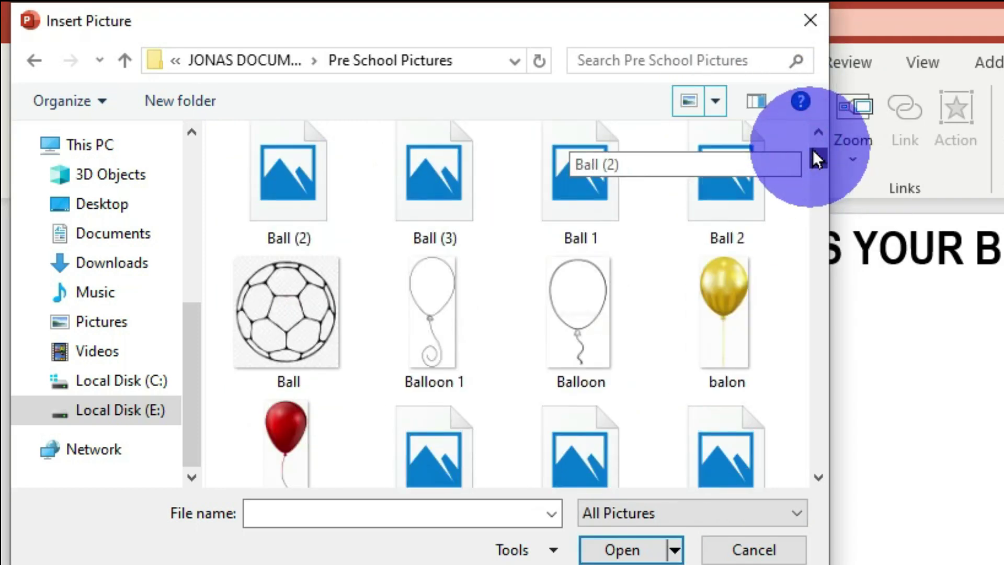
{"action": "scroll", "coordinate": [820, 148], "scroll_direction": "up", "scroll_amount": 5}
{"action": "scroll", "coordinate": [818, 162], "scroll_direction": "down", "scroll_amount": 3}
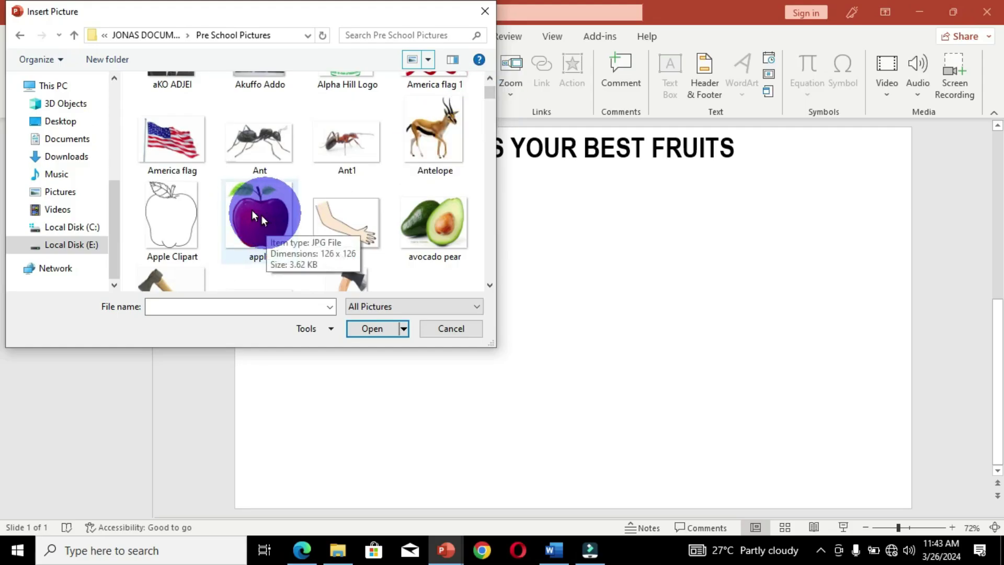
Insert the apple picture, enlarge it, and centre it beneath the title.
{"action": "left_click", "coordinate": [249, 224]}
{"action": "left_click", "coordinate": [382, 334]}
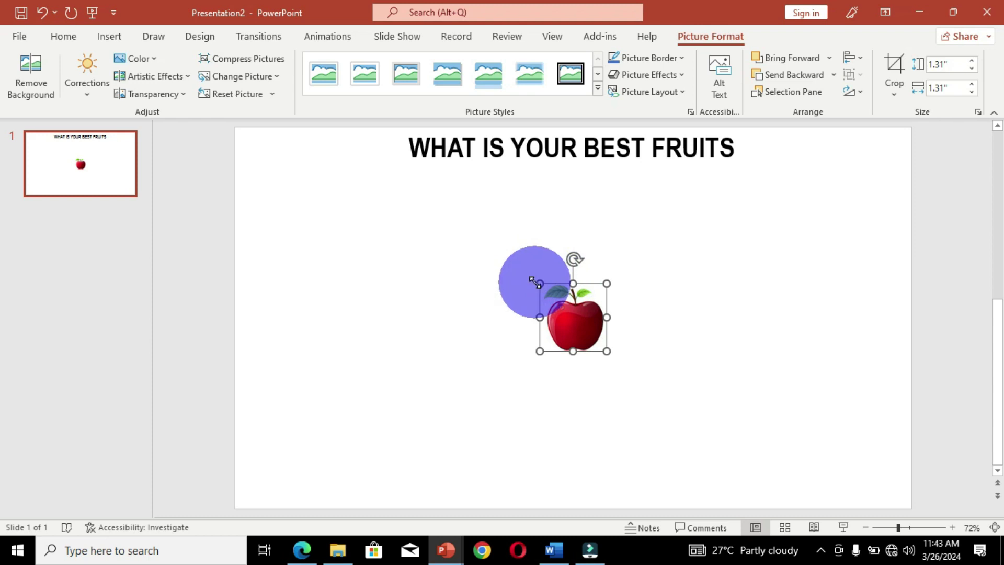
{"action": "left_click_drag", "start_coordinate": [536, 283], "coordinate": [399, 194]}
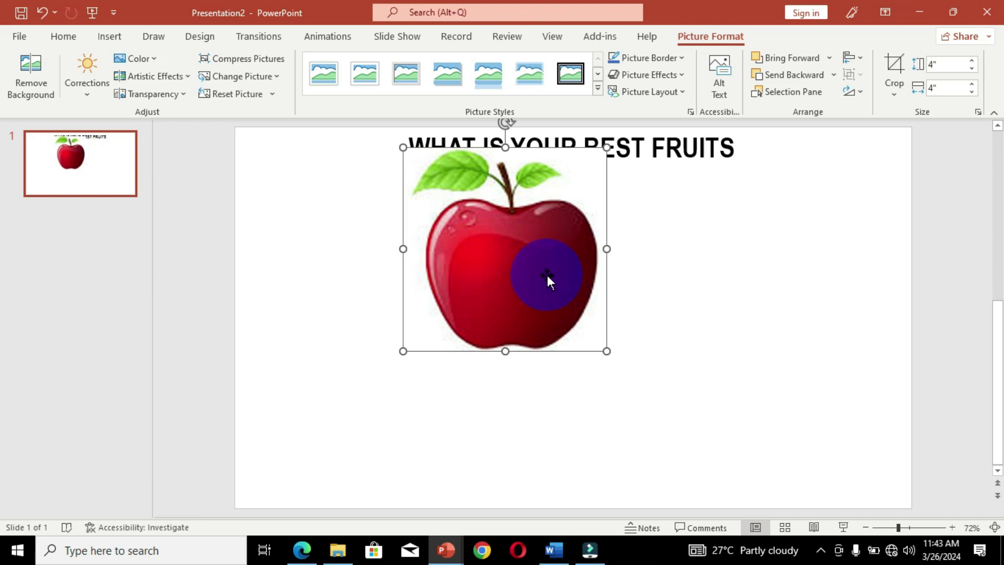
{"action": "left_click_drag", "start_coordinate": [548, 275], "coordinate": [606, 350]}
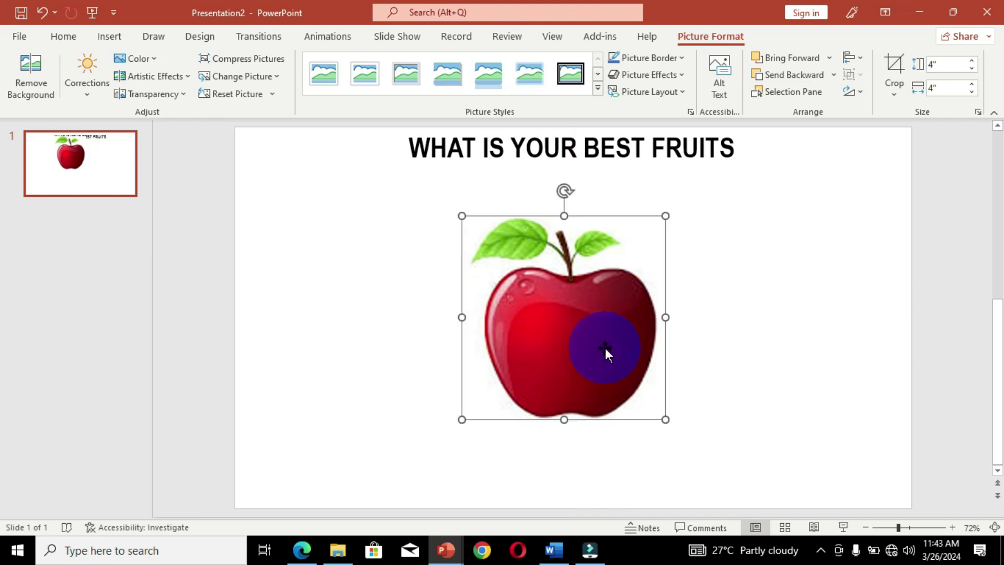
{"action": "left_click", "coordinate": [403, 270]}
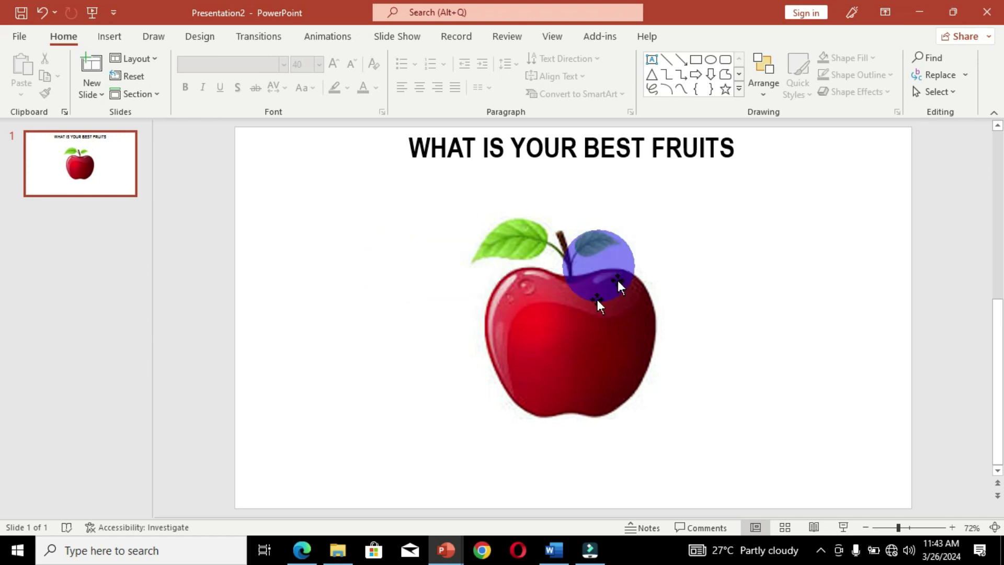
Duplicate the apple slide with Ctrl+D until the deck has five identical slides.
{"action": "left_click", "coordinate": [70, 167]}
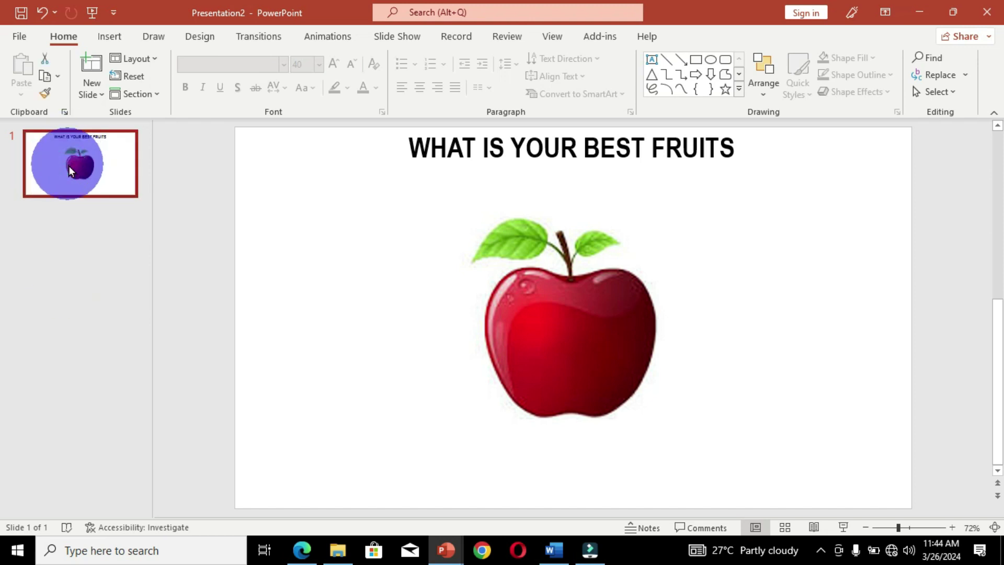
{"action": "key", "text": "ctrl+d"}
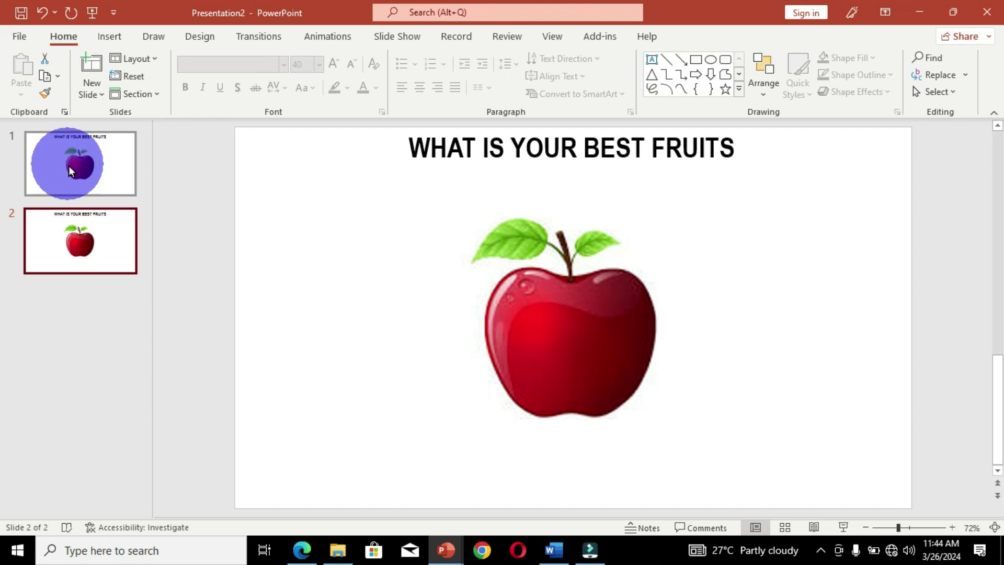
{"action": "left_click", "coordinate": [81, 250]}
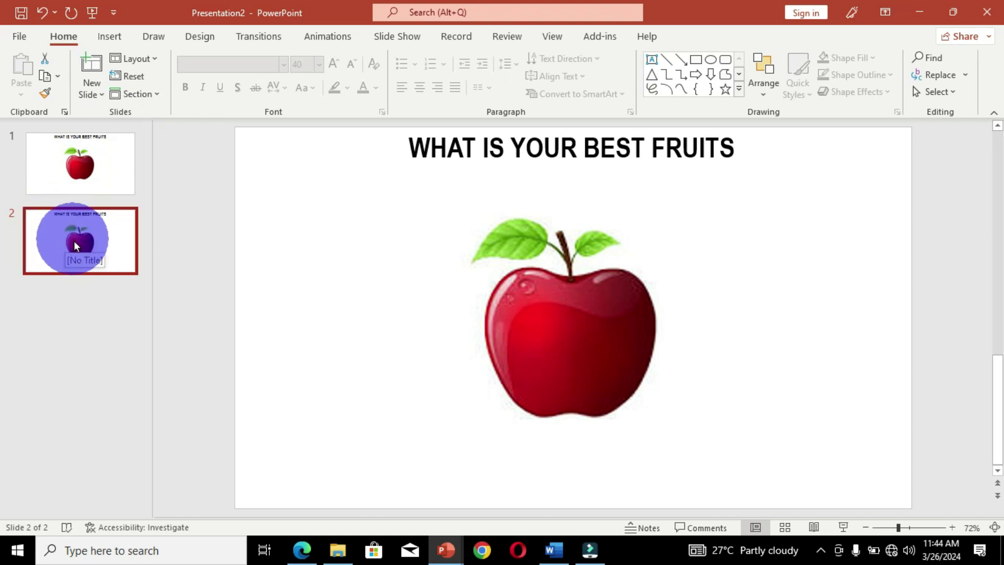
{"action": "key", "text": "ctrl+d"}
{"action": "key", "text": "ctrl+d"}
{"action": "key", "text": "ctrl+d"}
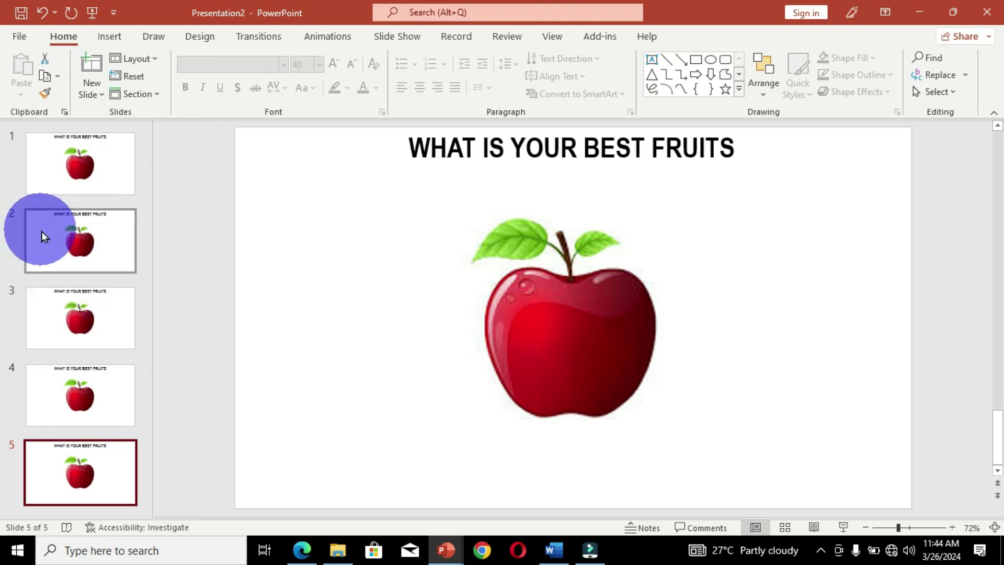
On slide 2, choose Change Picture > This Device for the apple picture.
{"action": "left_click", "coordinate": [88, 253]}
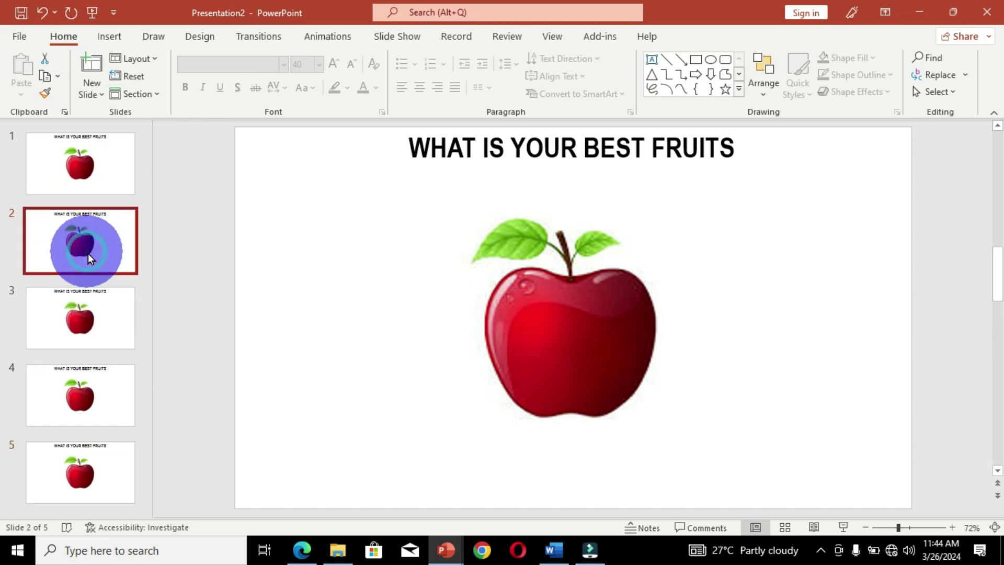
{"action": "left_click", "coordinate": [558, 337]}
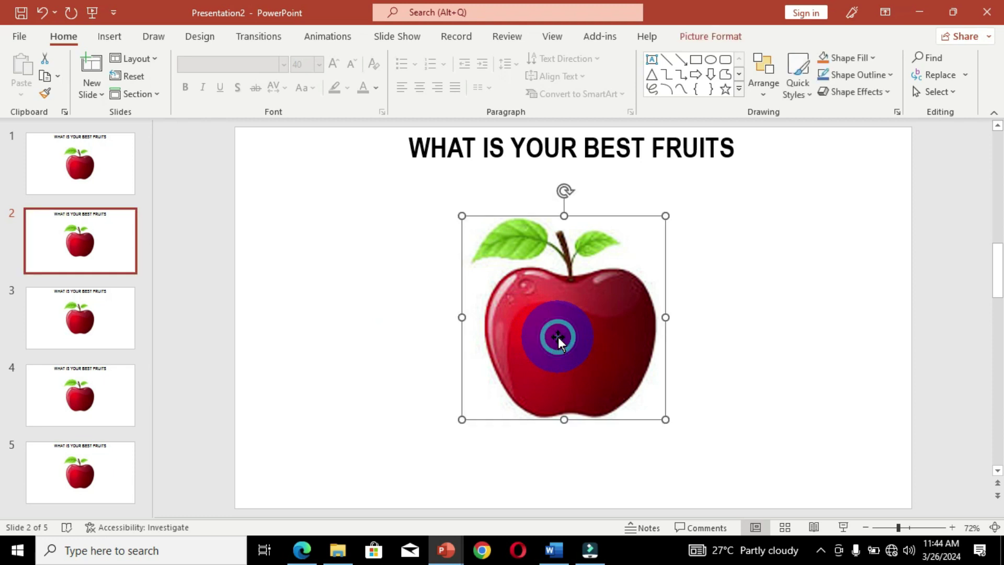
{"action": "right_click", "coordinate": [558, 337]}
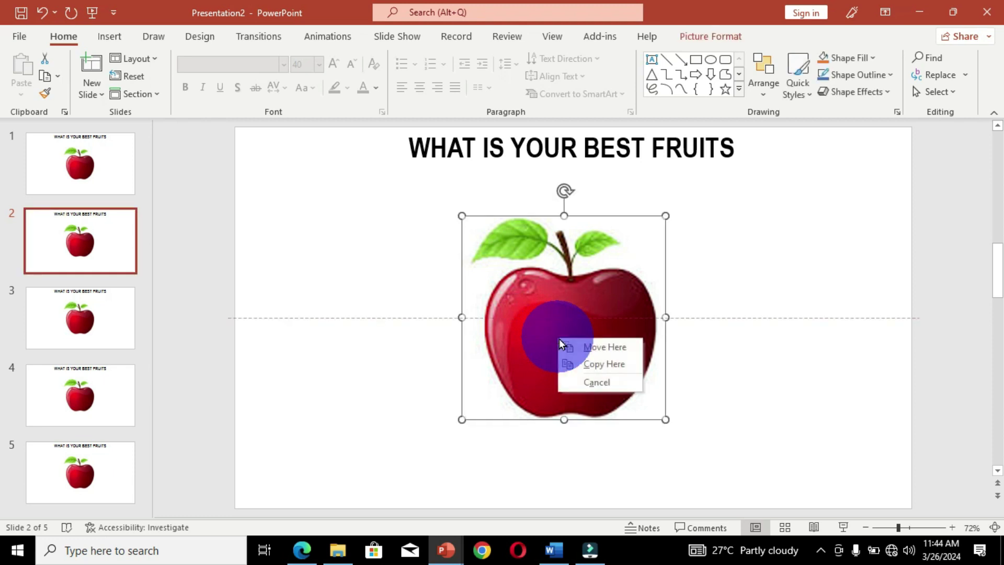
{"action": "right_click", "coordinate": [559, 339]}
{"action": "right_click", "coordinate": [559, 338]}
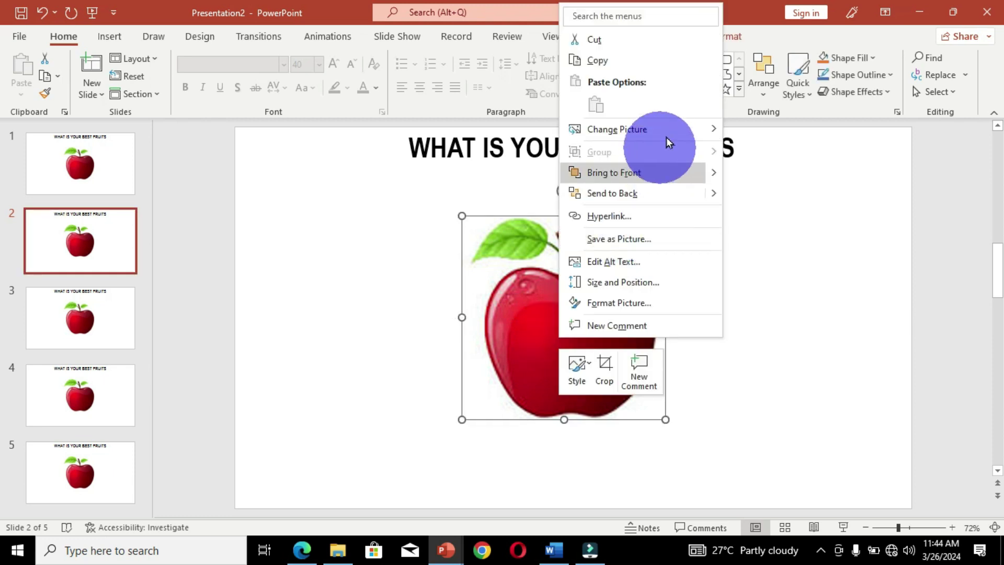
{"action": "mouse_move", "coordinate": [651, 135]}
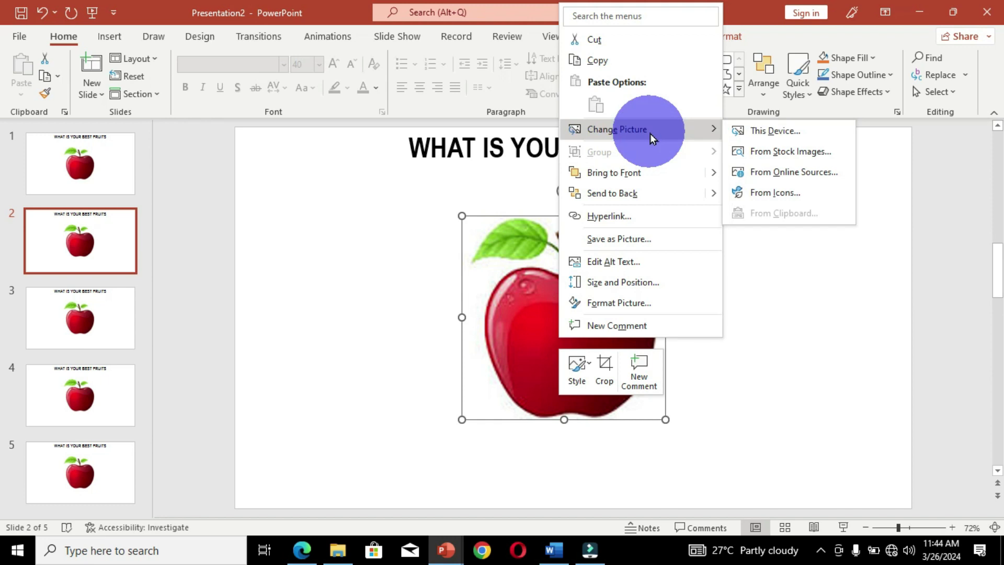
{"action": "left_click", "coordinate": [790, 134]}
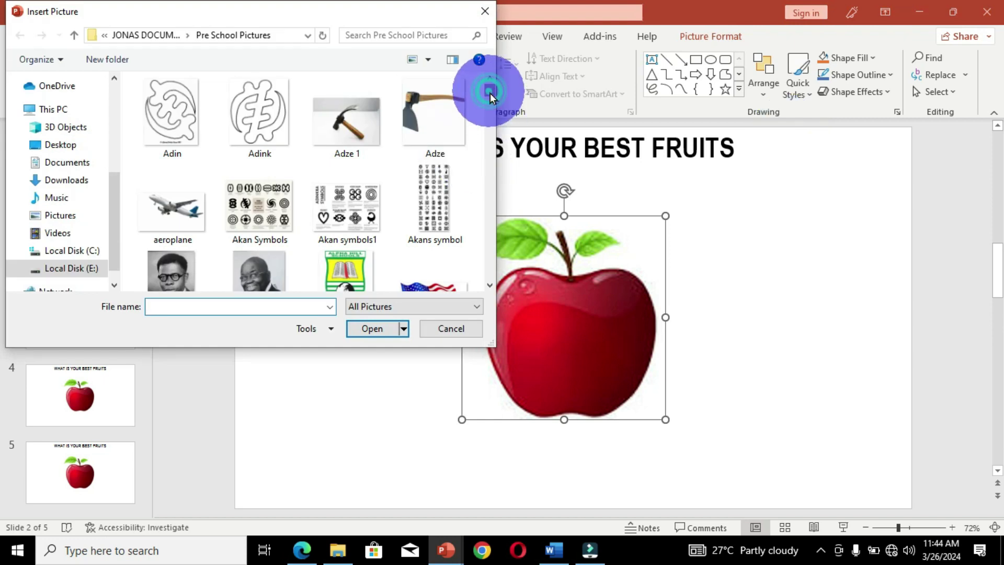
Select the avocado pear file and insert it in place of the apple.
{"action": "left_click_drag", "start_coordinate": [490, 94], "coordinate": [488, 98]}
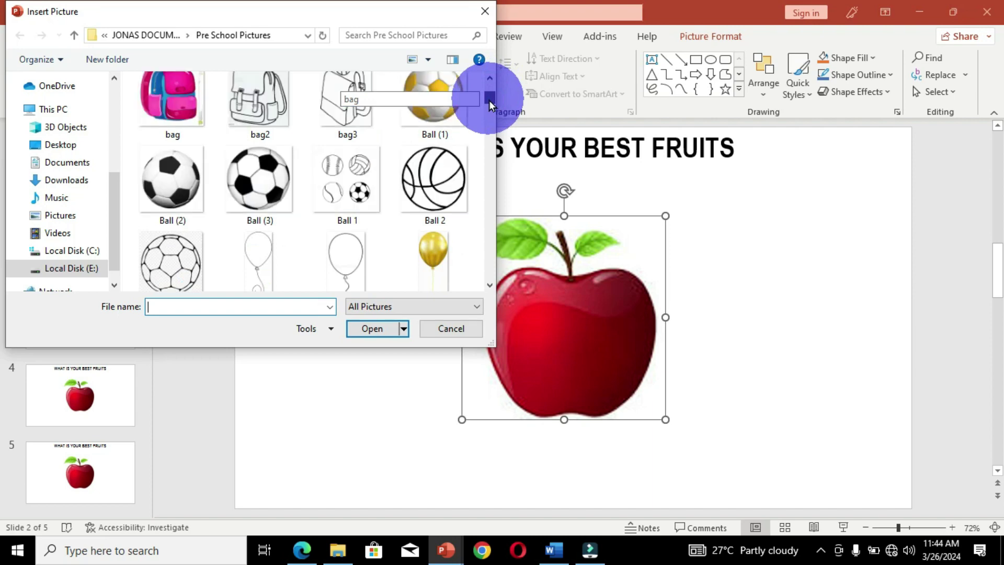
{"action": "left_click_drag", "start_coordinate": [489, 96], "coordinate": [489, 88]}
{"action": "left_click", "coordinate": [490, 285]}
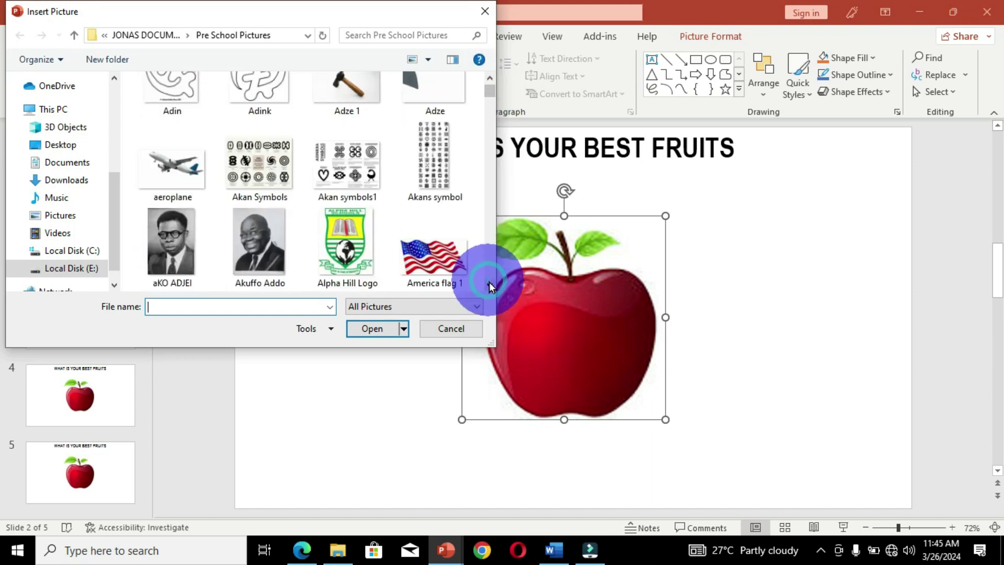
{"action": "left_click", "coordinate": [429, 247]}
{"action": "left_click", "coordinate": [370, 332]}
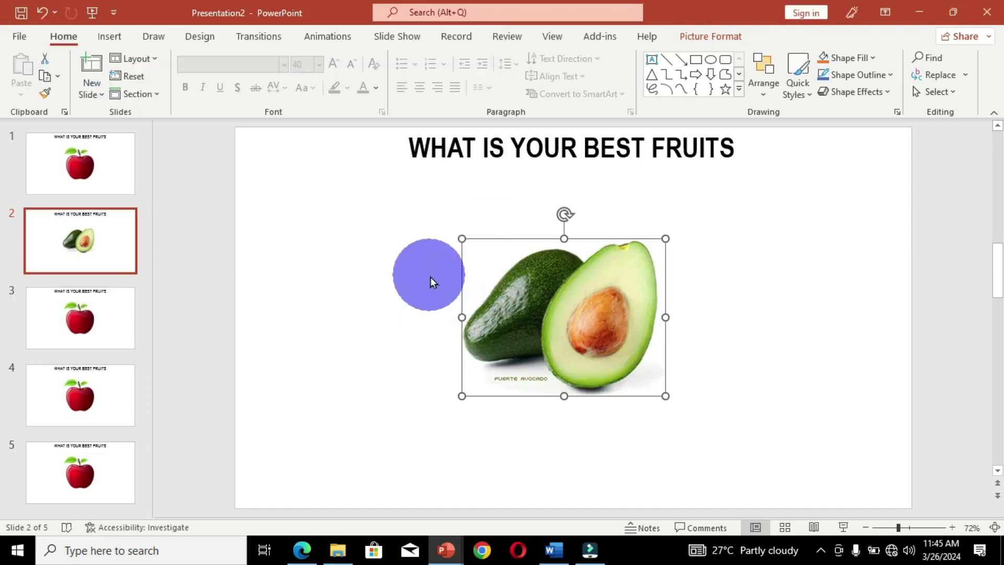
On slide 3, choose Change Picture > This Device for the apple picture.
{"action": "left_click", "coordinate": [77, 313]}
{"action": "left_click", "coordinate": [558, 349]}
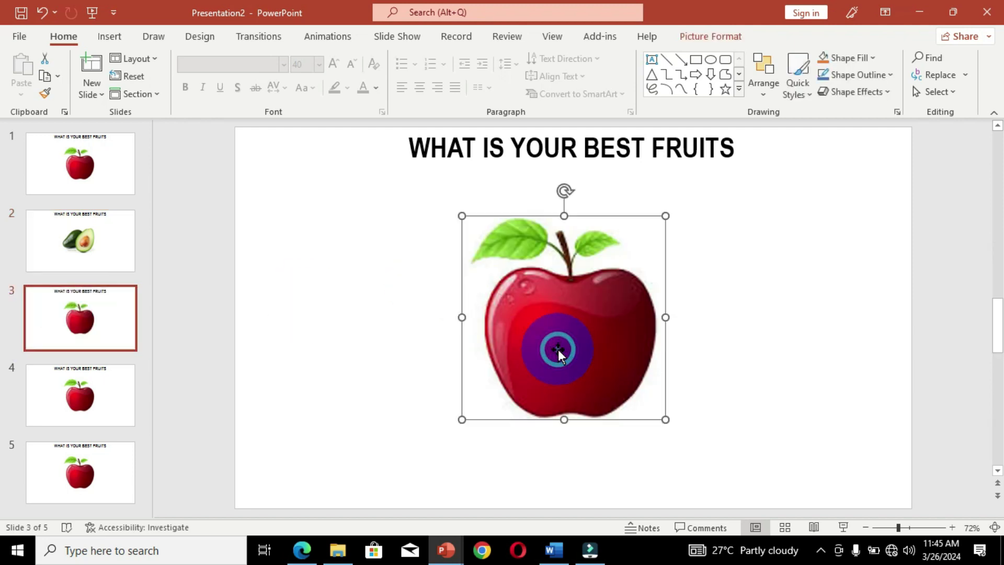
{"action": "right_click", "coordinate": [558, 349]}
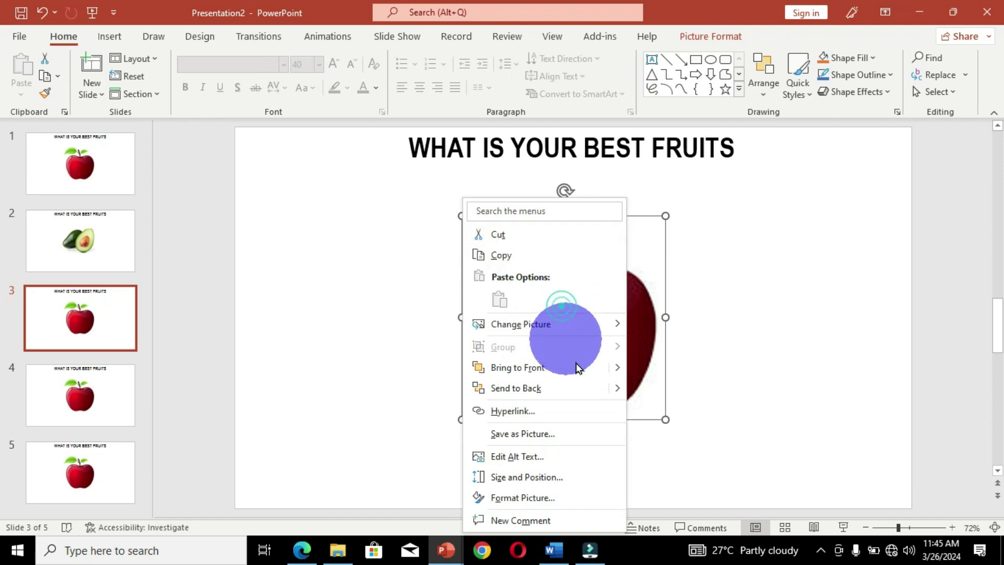
{"action": "left_click", "coordinate": [535, 326]}
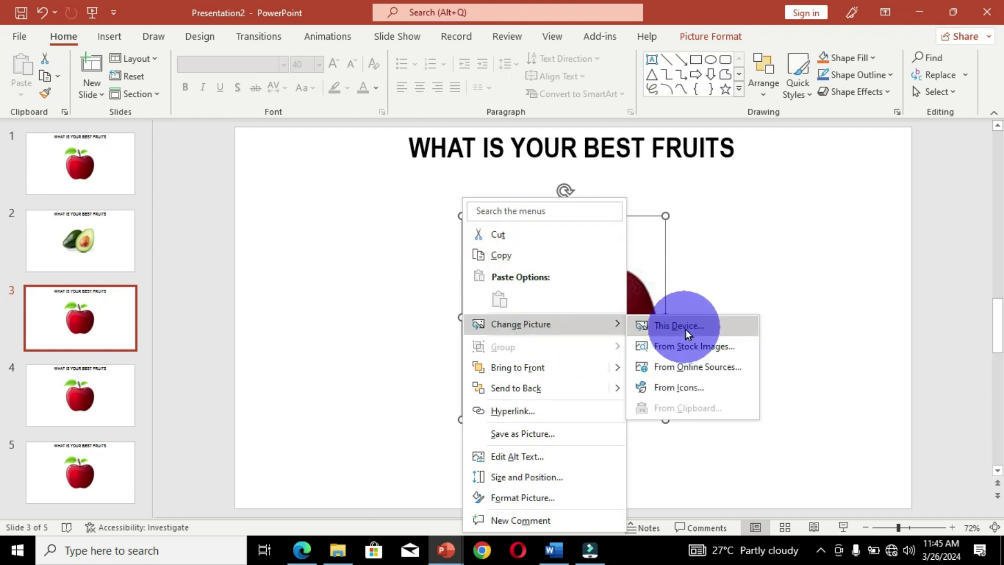
{"action": "left_click", "coordinate": [685, 327]}
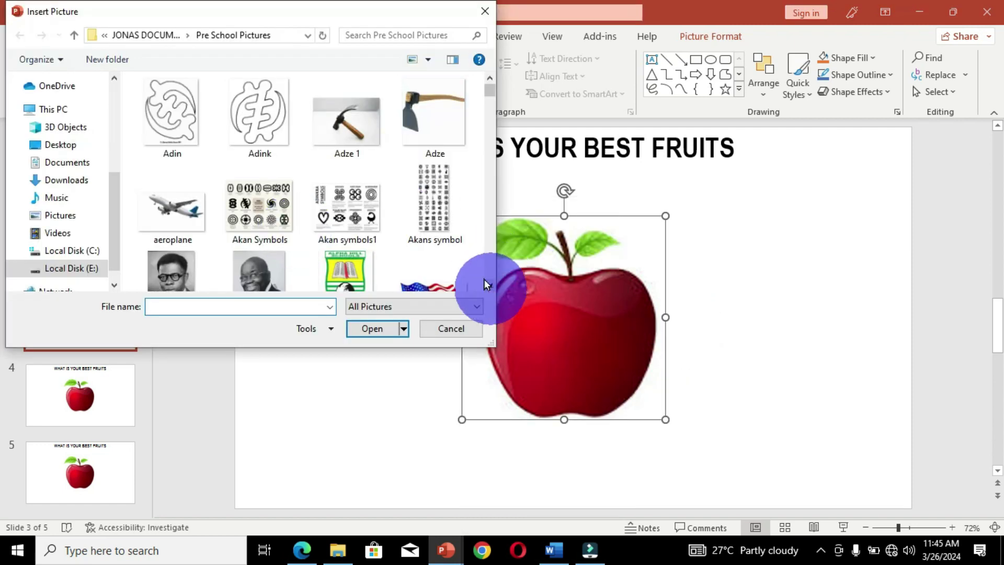
Select the banana file and insert it in place of the apple.
{"action": "left_click", "coordinate": [436, 215]}
{"action": "key", "text": "Down"}
{"action": "key", "text": "Down"}
{"action": "key", "text": "Down"}
{"action": "key", "text": "Down"}
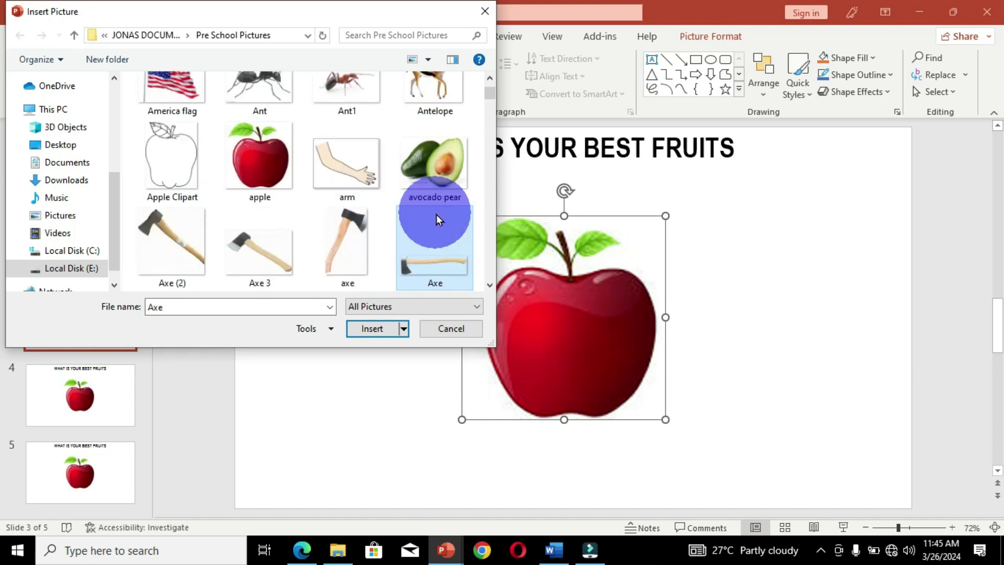
{"action": "key", "text": "Down"}
{"action": "key", "text": "Down"}
{"action": "key", "text": "Down"}
{"action": "key", "text": "Down"}
{"action": "key", "text": "Down"}
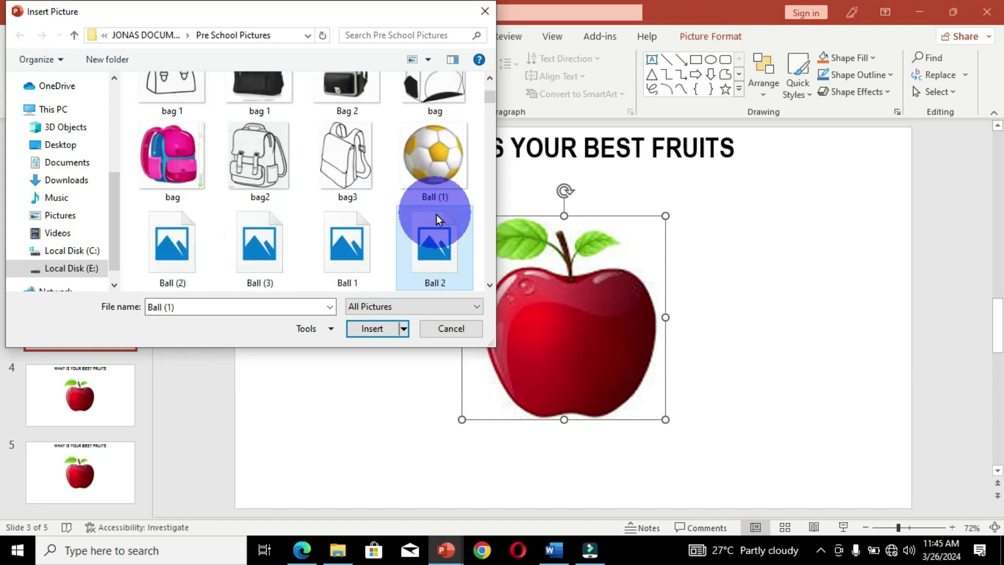
{"action": "key", "text": "Down"}
{"action": "key", "text": "Down"}
{"action": "key", "text": "Down"}
{"action": "key", "text": "Down"}
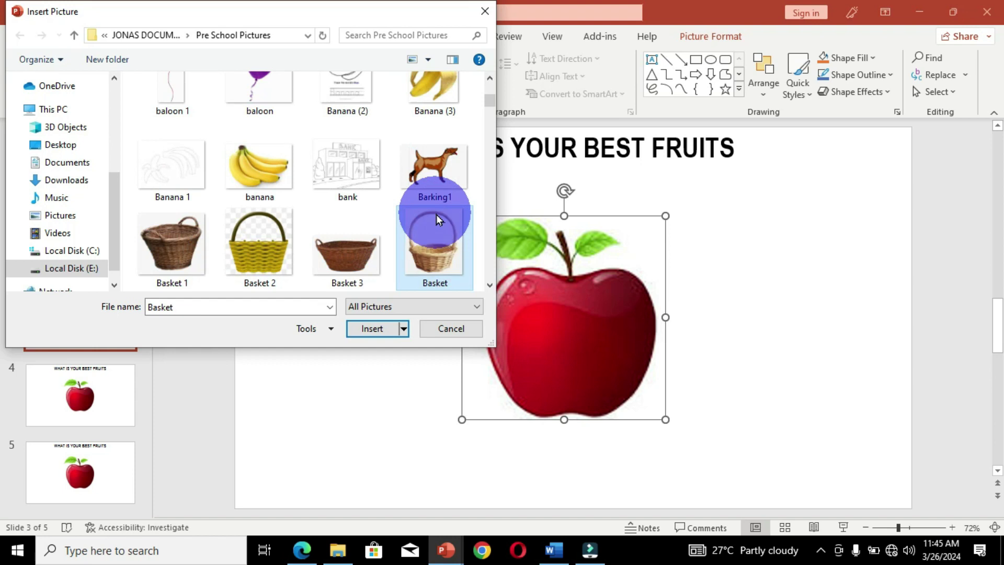
{"action": "left_click", "coordinate": [258, 169]}
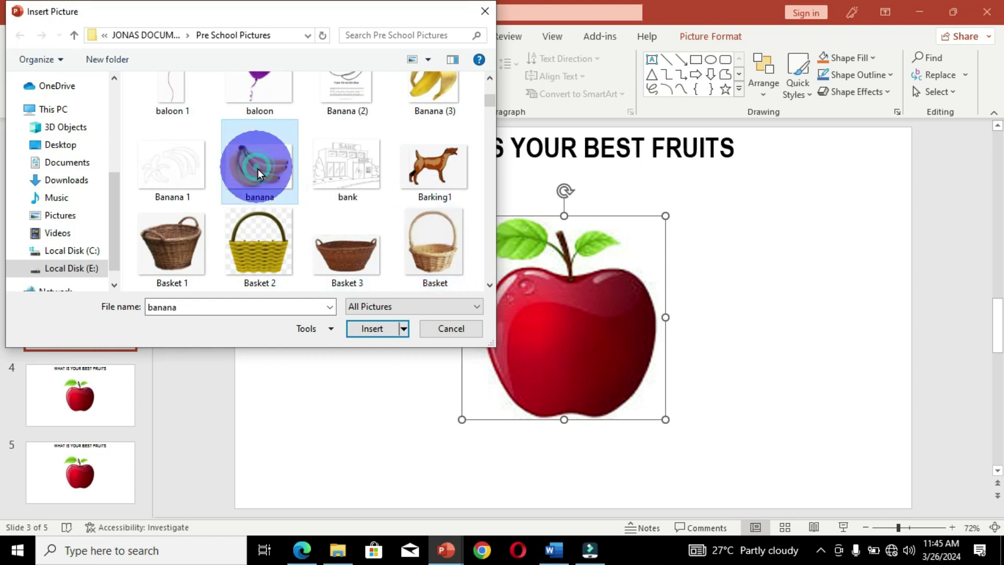
{"action": "left_click", "coordinate": [372, 328]}
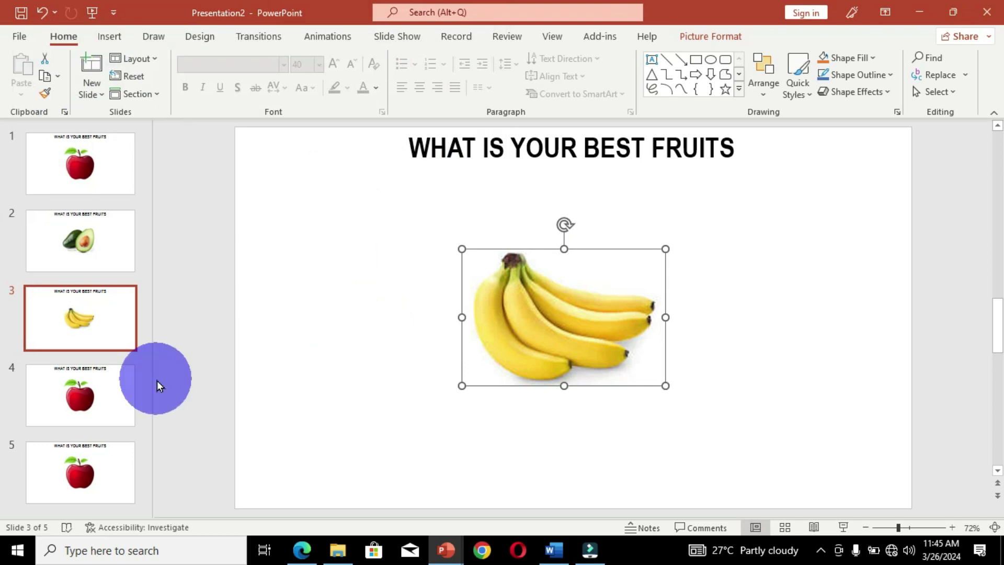
{"action": "left_click", "coordinate": [112, 395]}
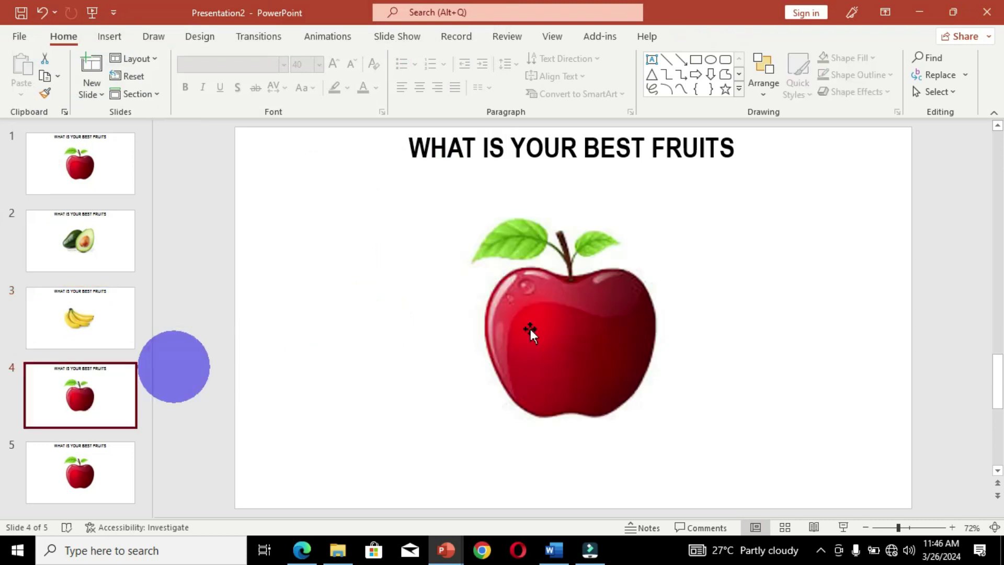
Replace the apple picture on slide 4 with the coconut picture from this device.
{"action": "left_click", "coordinate": [580, 315]}
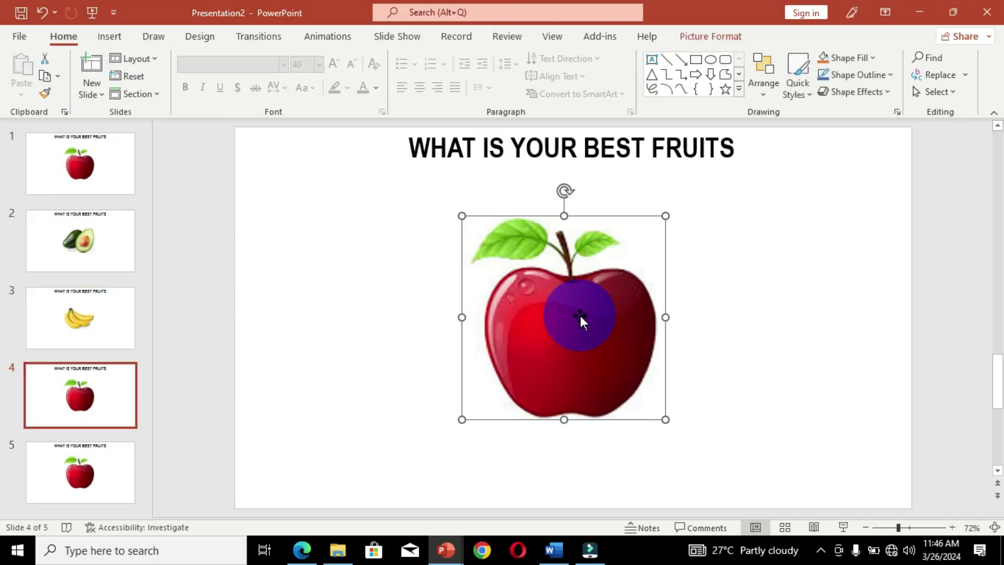
{"action": "right_click", "coordinate": [582, 319]}
{"action": "mouse_move", "coordinate": [567, 327]}
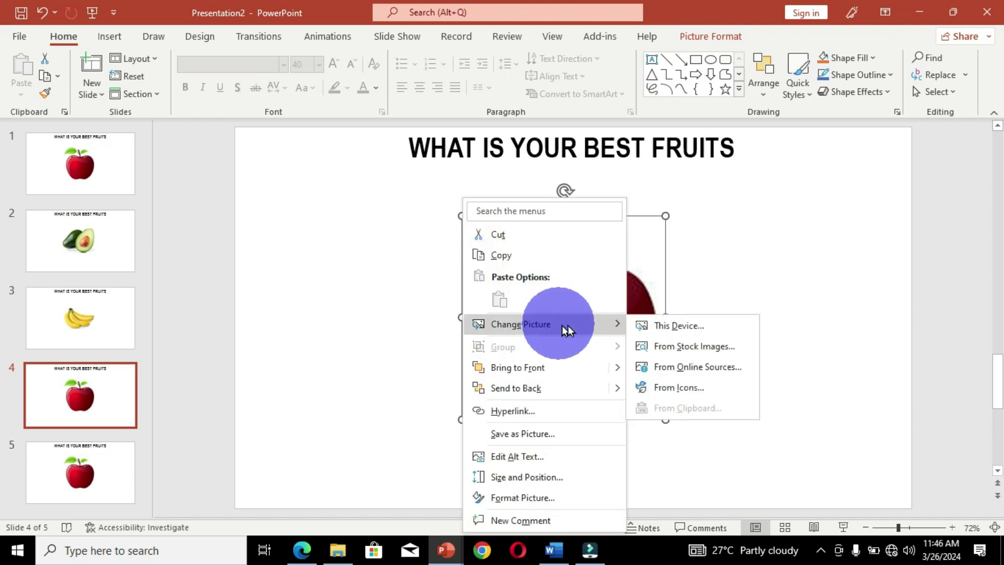
{"action": "left_click", "coordinate": [676, 328]}
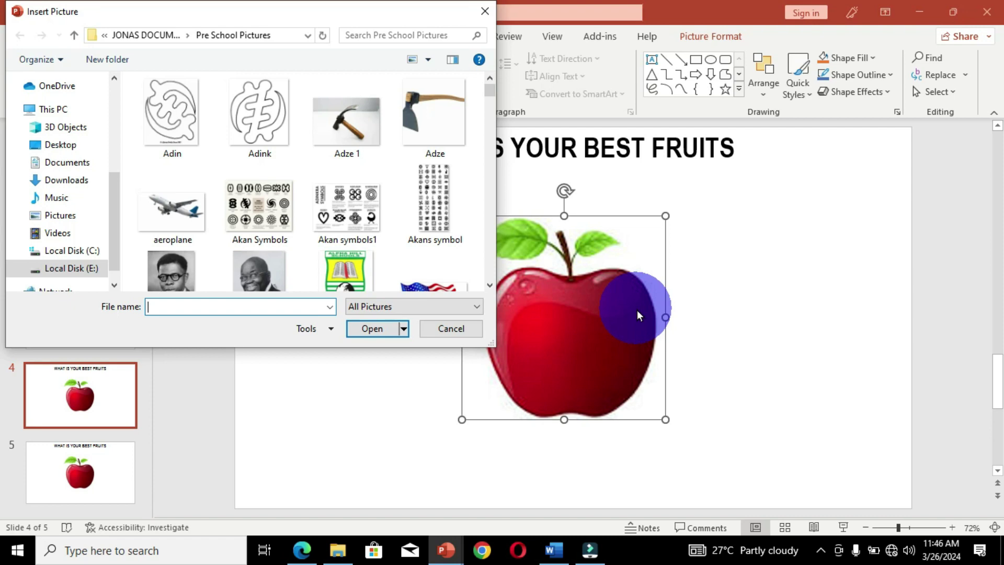
{"action": "left_click", "coordinate": [351, 205]}
{"action": "scroll", "coordinate": [351, 204], "scroll_direction": "down", "scroll_amount": 5}
{"action": "left_click", "coordinate": [351, 204]}
{"action": "scroll", "coordinate": [351, 204], "scroll_direction": "down", "scroll_amount": 5}
{"action": "left_click", "coordinate": [351, 204]}
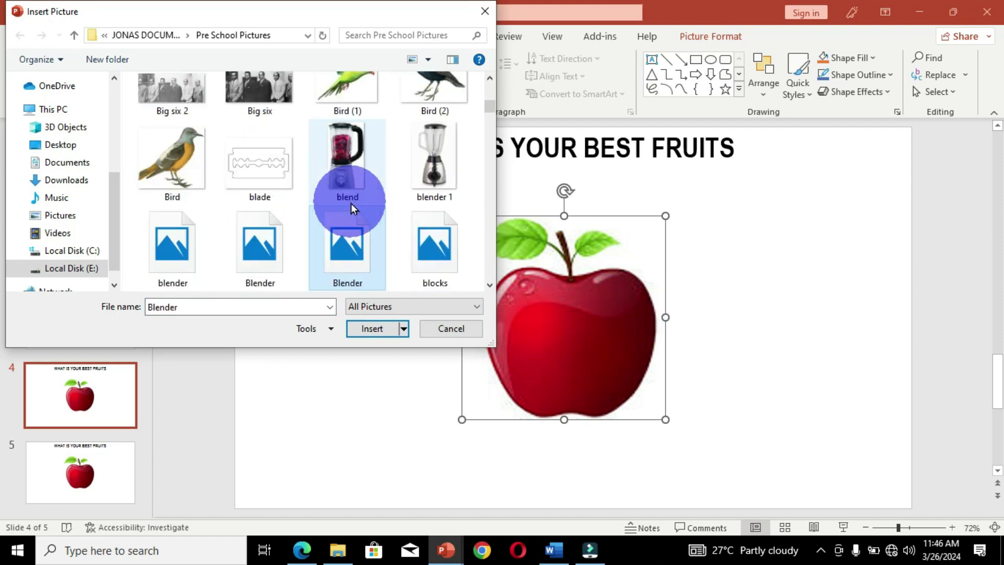
{"action": "scroll", "coordinate": [351, 204], "scroll_direction": "down", "scroll_amount": 5}
{"action": "left_click", "coordinate": [350, 204]}
{"action": "scroll", "coordinate": [351, 203], "scroll_direction": "down", "scroll_amount": 5}
{"action": "left_click", "coordinate": [351, 204]}
{"action": "scroll", "coordinate": [350, 203], "scroll_direction": "down", "scroll_amount": 5}
{"action": "left_click", "coordinate": [351, 203]}
{"action": "scroll", "coordinate": [351, 203], "scroll_direction": "down", "scroll_amount": 5}
{"action": "left_click", "coordinate": [351, 204]}
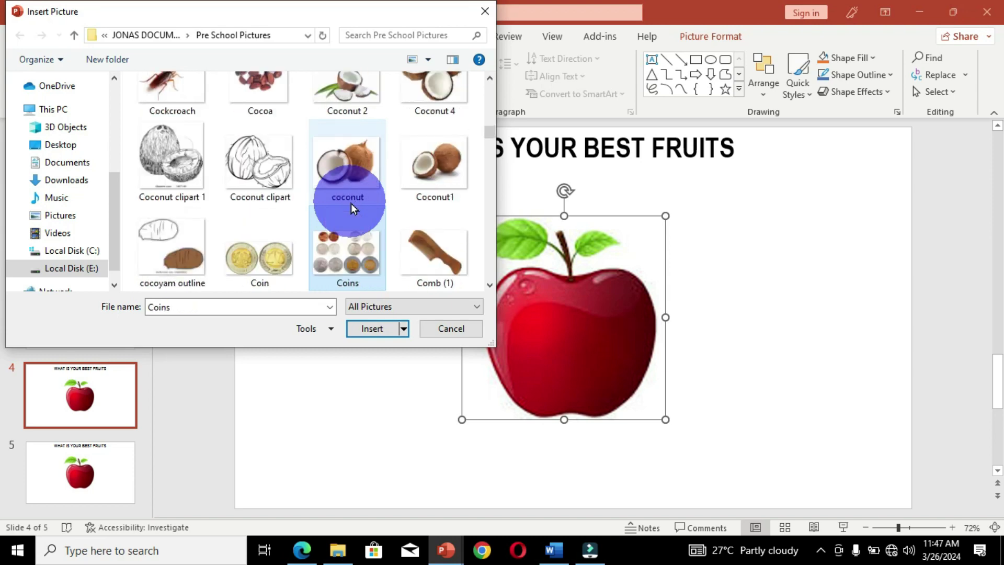
{"action": "left_click", "coordinate": [360, 164]}
{"action": "left_click", "coordinate": [372, 329]}
Replace the apple picture on slide 5 with the orange picture.
{"action": "left_click", "coordinate": [119, 480]}
{"action": "right_click", "coordinate": [603, 303]}
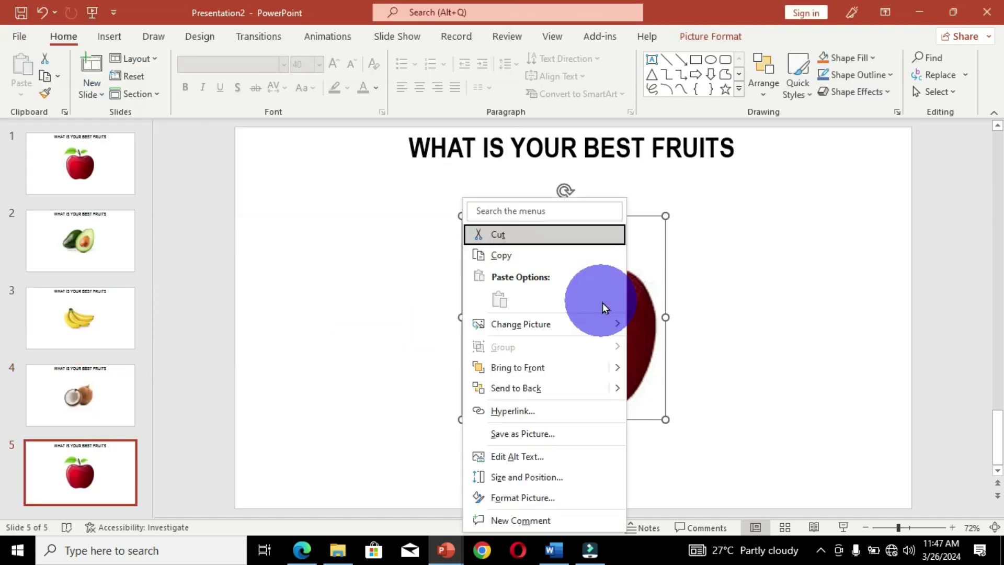
{"action": "key", "text": "Down"}
{"action": "key", "text": "Down"}
{"action": "key", "text": "Down"}
{"action": "key", "text": "Right"}
{"action": "key", "text": "Return"}
{"action": "left_click", "coordinate": [442, 200]}
{"action": "key", "text": "Down"}
{"action": "key", "text": "Down"}
{"action": "key", "text": "Down"}
{"action": "key", "text": "Down"}
{"action": "key", "text": "Down"}
{"action": "key", "text": "Down"}
{"action": "key", "text": "Down"}
{"action": "key", "text": "Down"}
{"action": "key", "text": "Down"}
{"action": "key", "text": "Down"}
{"action": "key", "text": "Down"}
{"action": "key", "text": "Down"}
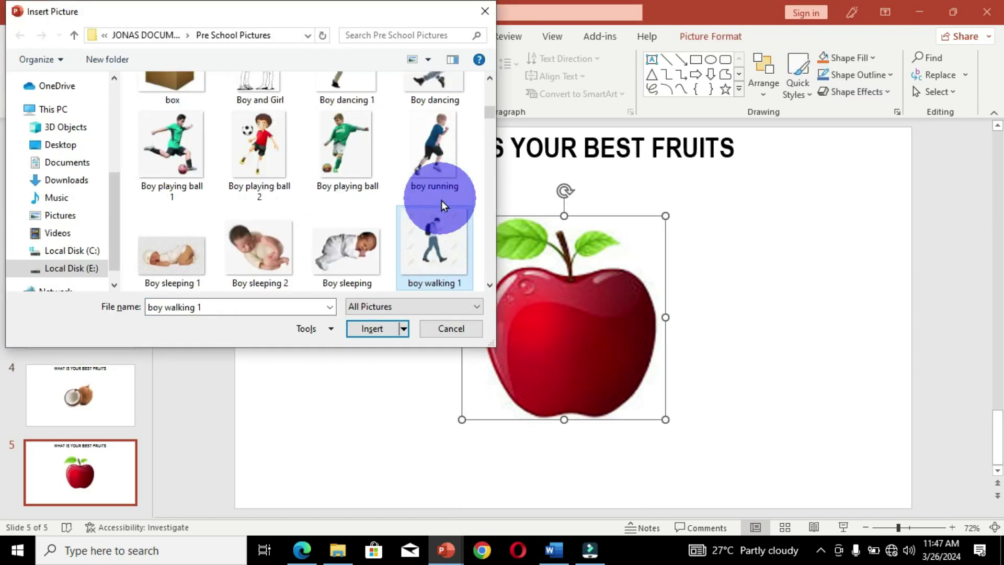
{"action": "key", "text": "Down"}
{"action": "key", "text": "Down"}
{"action": "key", "text": "Down"}
{"action": "key", "text": "Down"}
{"action": "key", "text": "Down"}
{"action": "key", "text": "Down"}
{"action": "key", "text": "Down"}
{"action": "key", "text": "Down"}
{"action": "key", "text": "Down"}
{"action": "key", "text": "Down"}
{"action": "key", "text": "Down"}
{"action": "key", "text": "Down"}
{"action": "key", "text": "Down"}
{"action": "key", "text": "Down"}
{"action": "key", "text": "Down"}
{"action": "key", "text": "Down"}
{"action": "key", "text": "Down"}
{"action": "key", "text": "Down"}
{"action": "key", "text": "Down"}
{"action": "key", "text": "Down"}
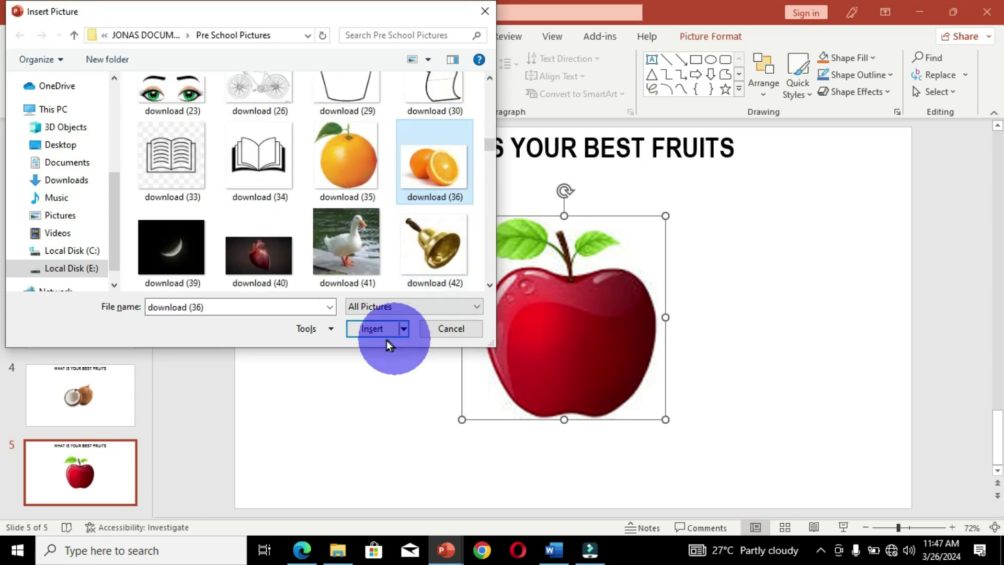
{"action": "left_click", "coordinate": [378, 330]}
Delete the trailing S from the titles on slides 1 to 3, leaving WHAT IS YOUR BEST FRUIT.
{"action": "left_click", "coordinate": [80, 163]}
{"action": "left_click", "coordinate": [725, 152]}
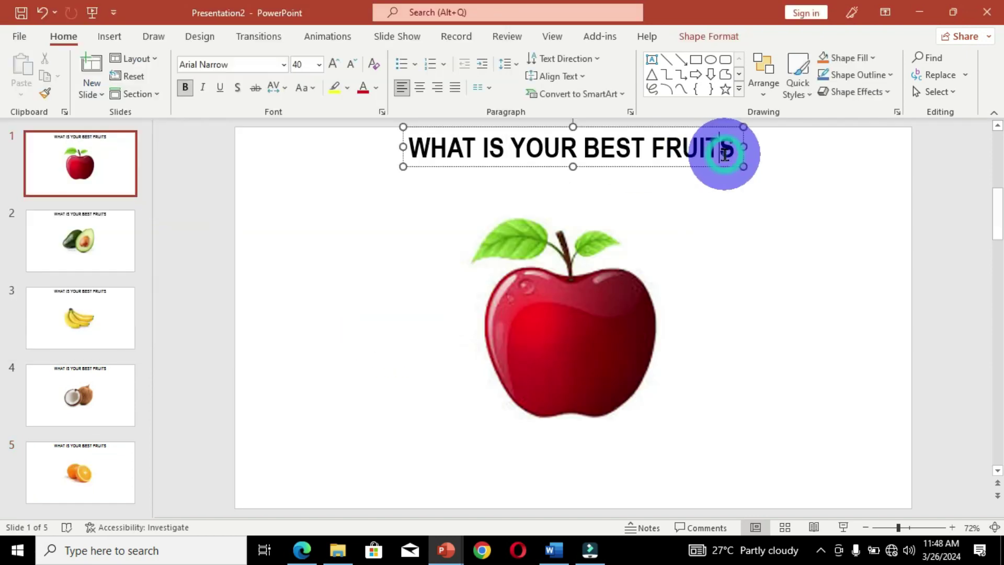
{"action": "key", "text": "Delete"}
{"action": "scroll", "coordinate": [325, 193], "scroll_direction": "down", "scroll_amount": 1}
{"action": "left_click", "coordinate": [720, 151]}
{"action": "key", "text": "Delete"}
{"action": "scroll", "coordinate": [713, 152], "scroll_direction": "down", "scroll_amount": 1}
{"action": "left_click", "coordinate": [719, 152]}
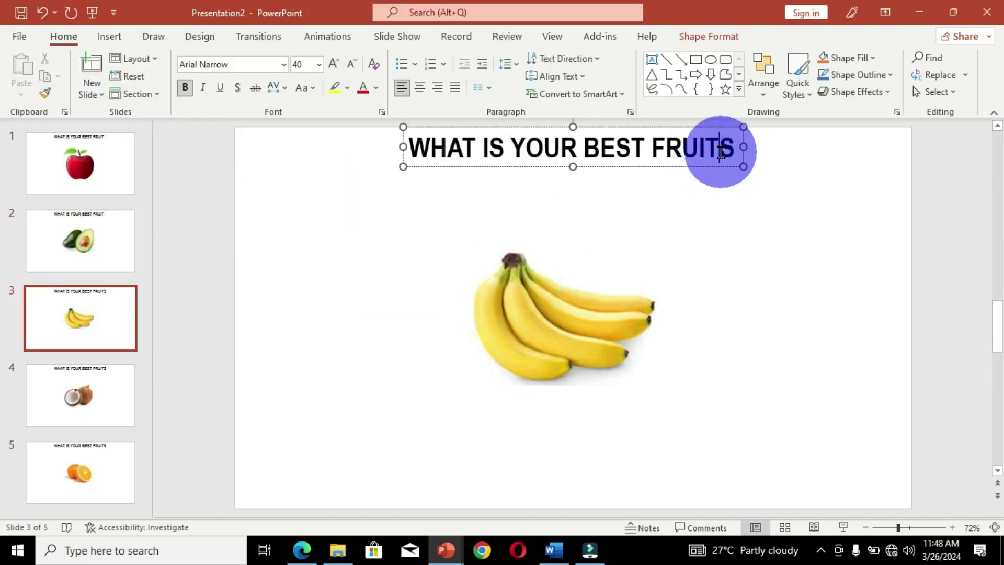
{"action": "key", "text": "Delete"}
Delete the trailing S from the titles on slides 4 and 5.
{"action": "scroll", "coordinate": [718, 151], "scroll_direction": "down", "scroll_amount": 1}
{"action": "left_click", "coordinate": [719, 152]}
{"action": "key", "text": "Delete"}
{"action": "scroll", "coordinate": [634, 309], "scroll_direction": "down", "scroll_amount": 1}
{"action": "left_click", "coordinate": [720, 152]}
{"action": "key", "text": "Delete"}
{"action": "left_click", "coordinate": [382, 332]}
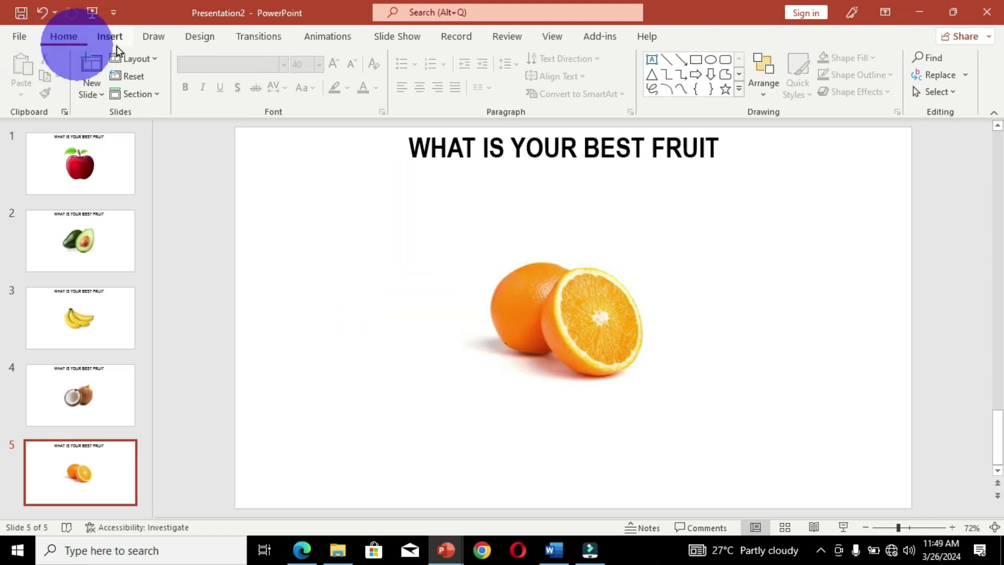
In Set Up Slide Show, clear Show without narration and enable Loop continuously until 'Esc'.
{"action": "left_click", "coordinate": [403, 35]}
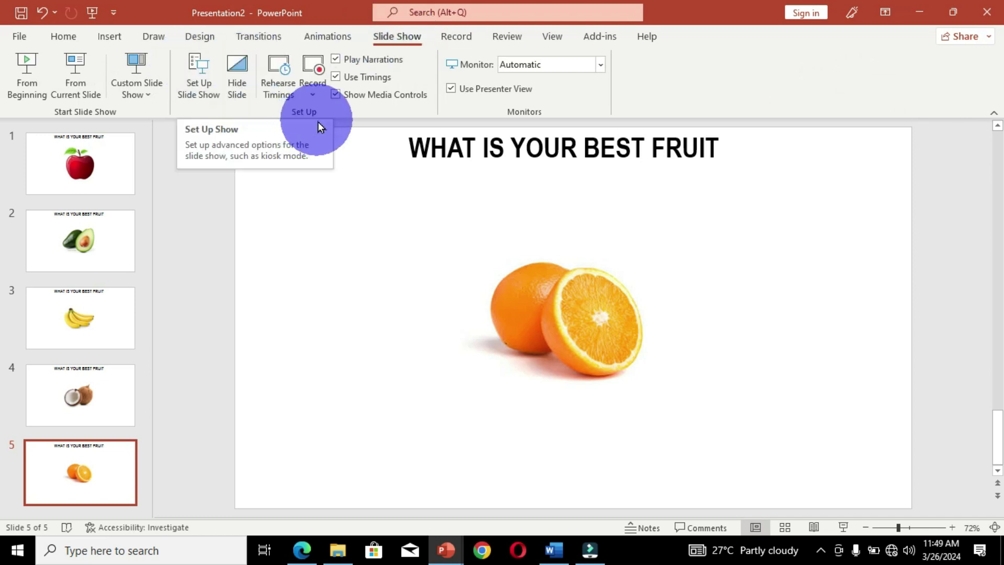
{"action": "left_click", "coordinate": [201, 73]}
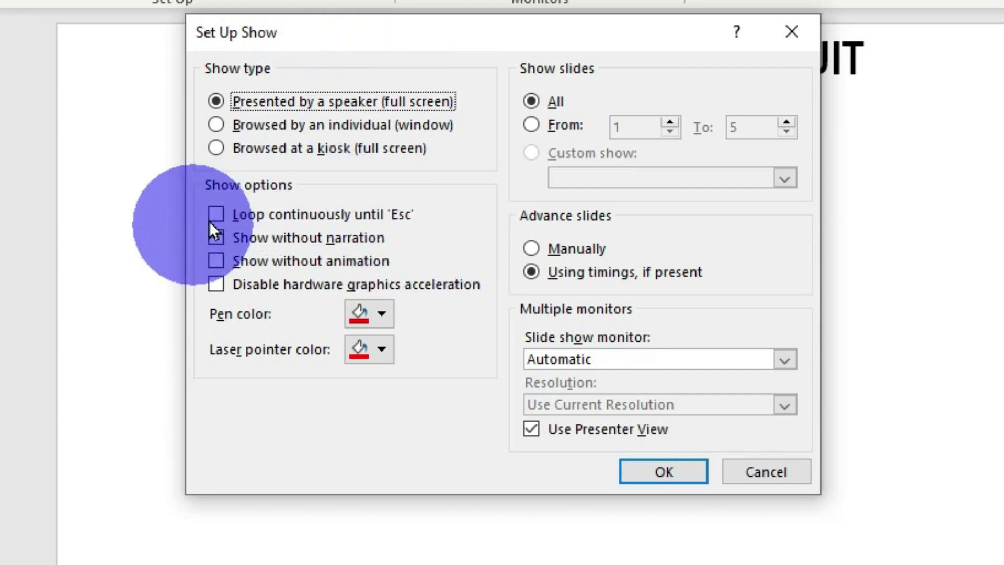
{"action": "left_click", "coordinate": [214, 236]}
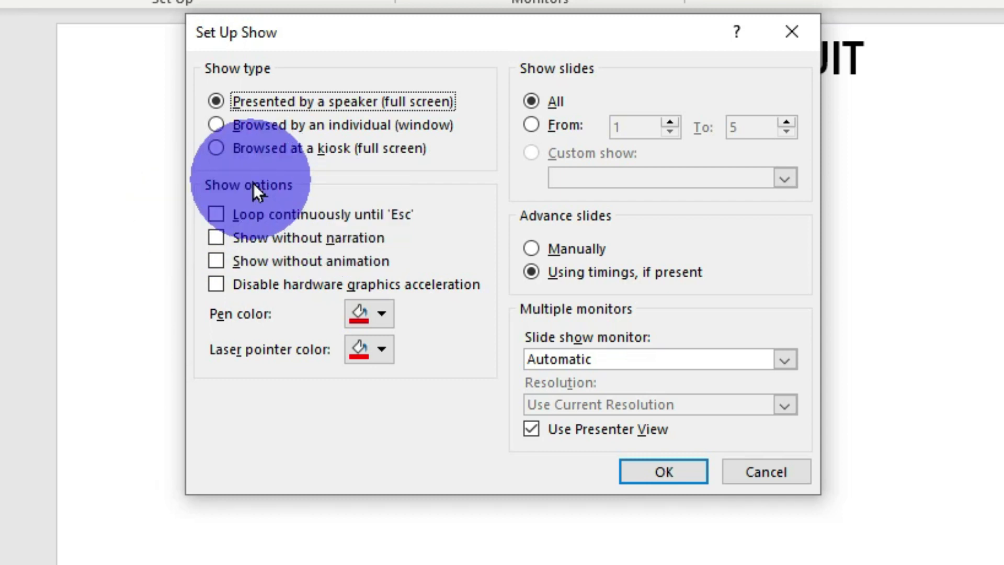
{"action": "left_click", "coordinate": [217, 214]}
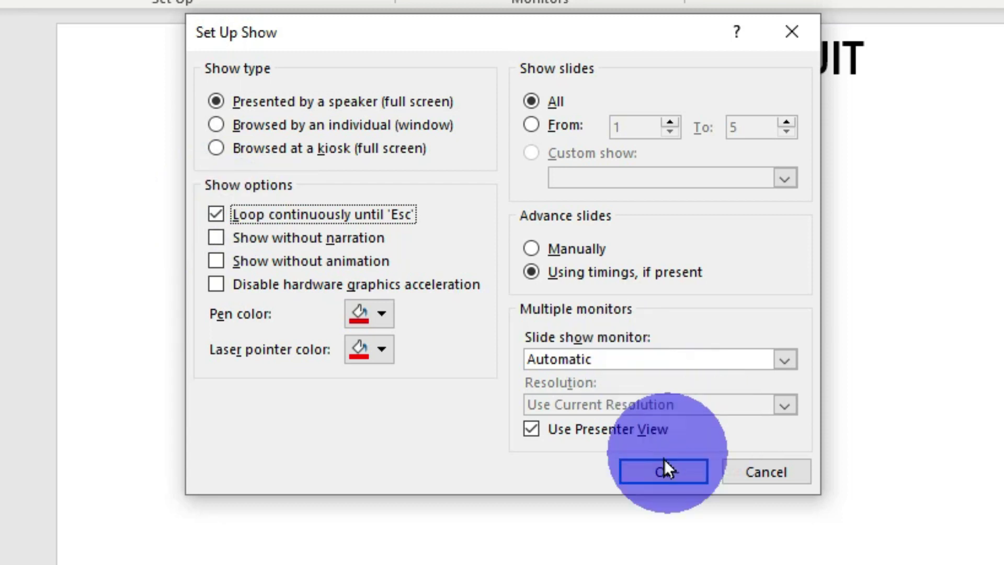
{"action": "left_click", "coordinate": [654, 475]}
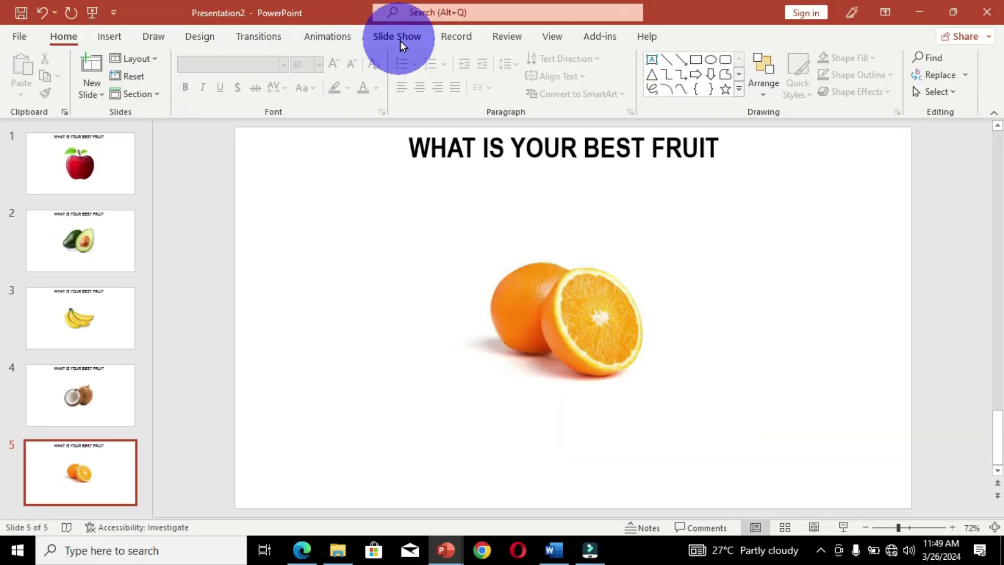
Switch slide advance from On Mouse Click to After 00:00.00 and apply it to all slides.
{"action": "left_click", "coordinate": [400, 41]}
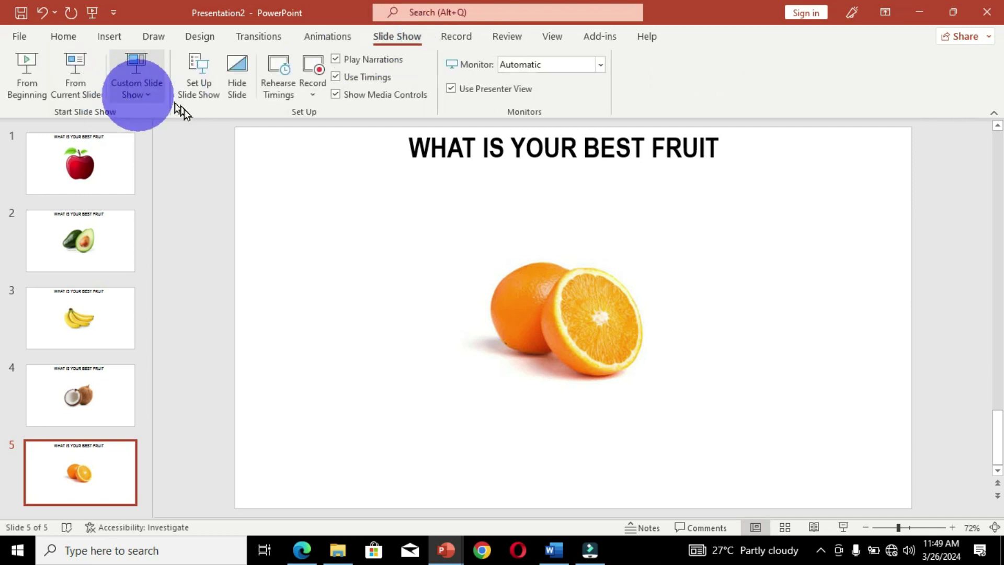
{"action": "left_click", "coordinate": [258, 41]}
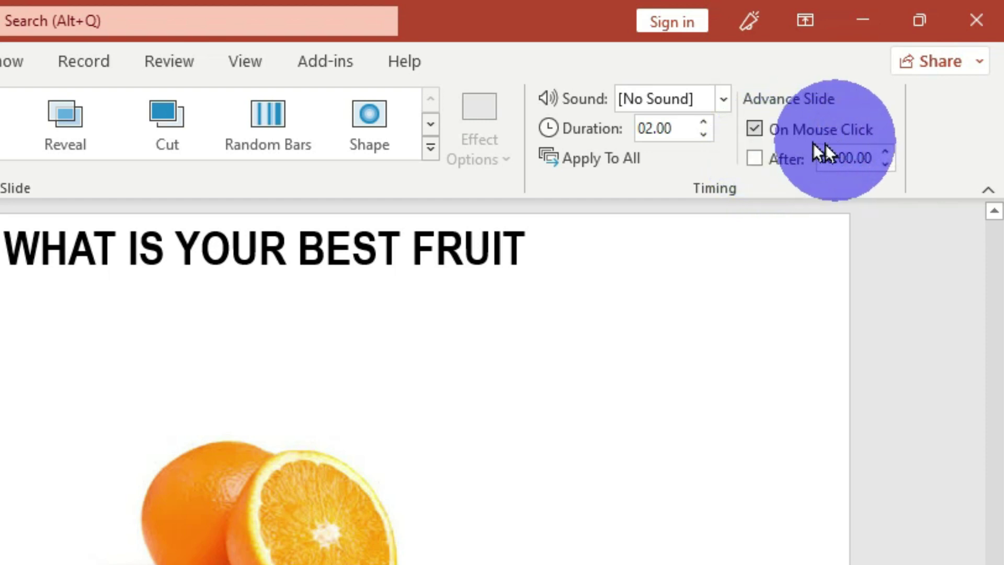
{"action": "left_click", "coordinate": [758, 132]}
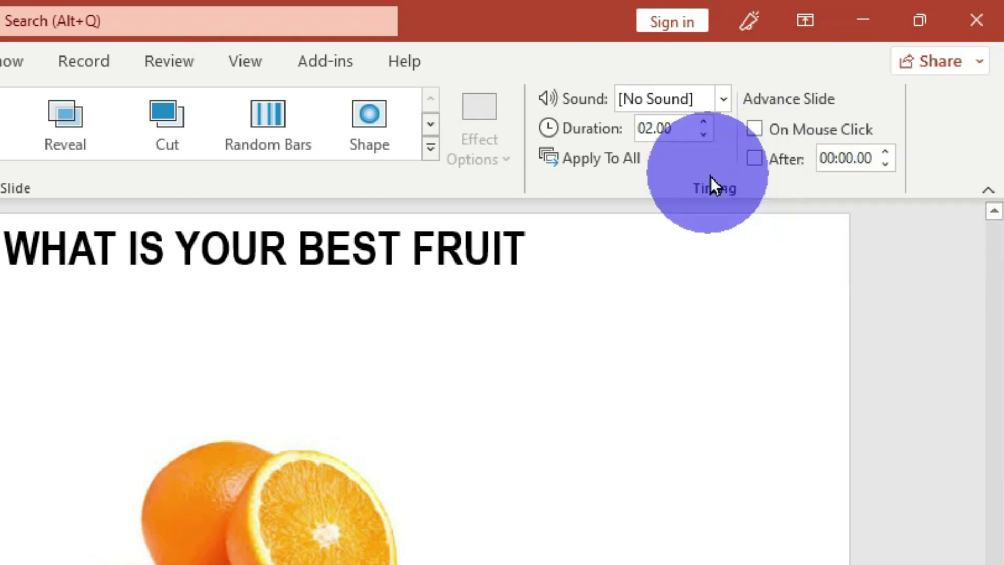
{"action": "left_click", "coordinate": [753, 162]}
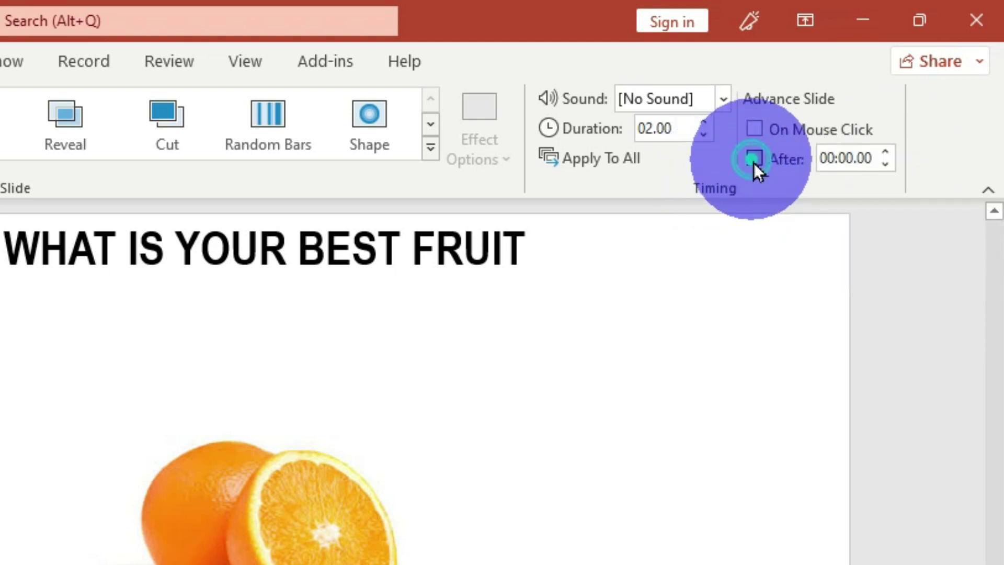
{"action": "left_click", "coordinate": [597, 166]}
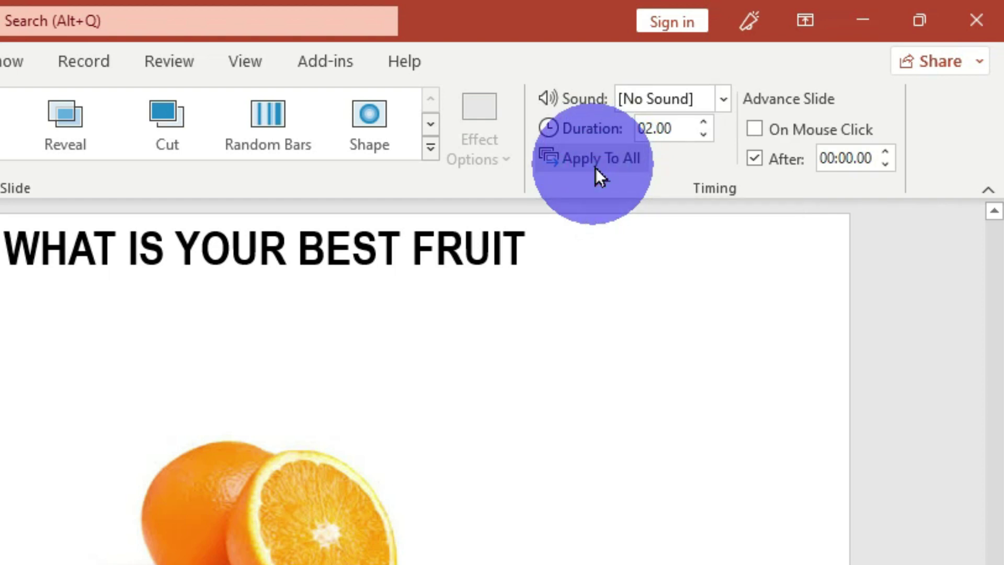